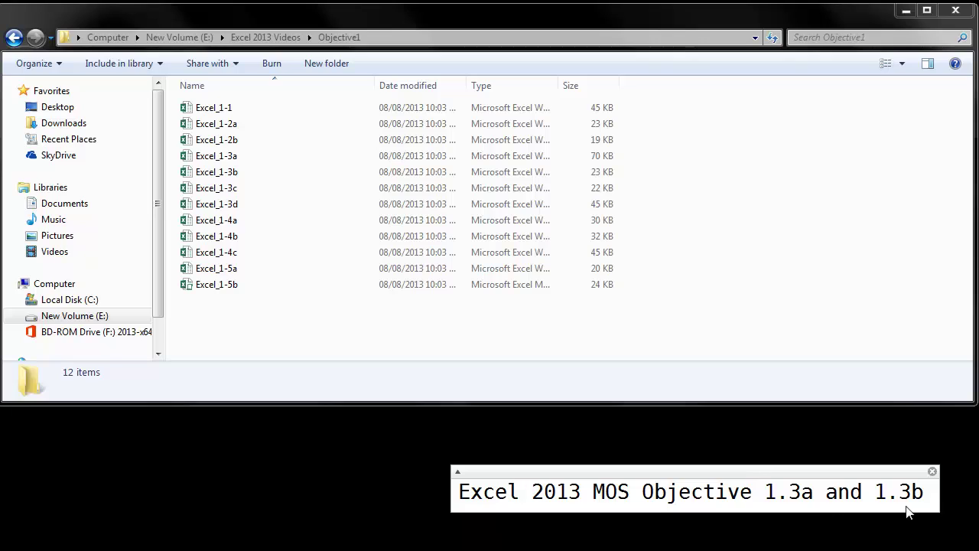
Open the Excel_1-3a and Excel_1-3b workbooks together from the Objective1 folder.
{"action": "left_click", "coordinate": [216, 161]}
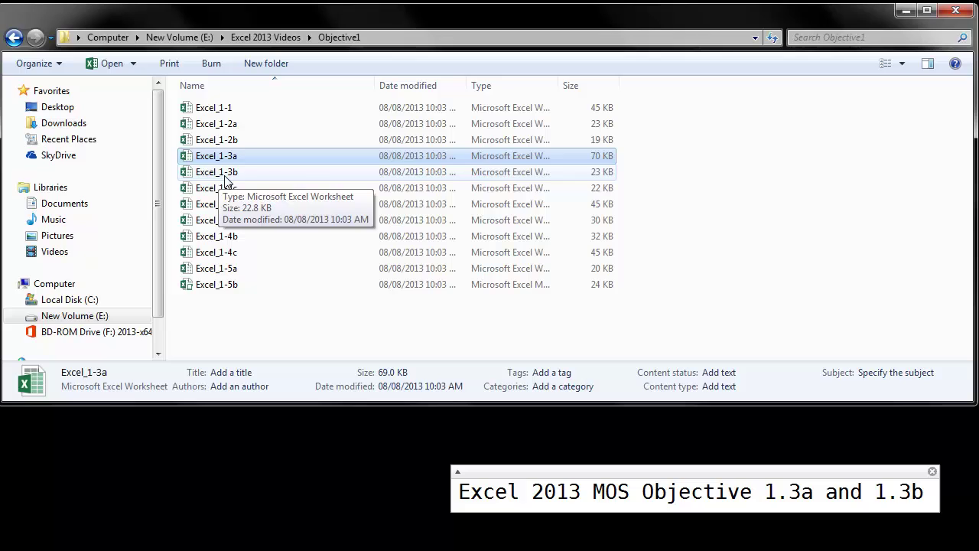
{"action": "left_click", "coordinate": [220, 174], "text": "ctrl"}
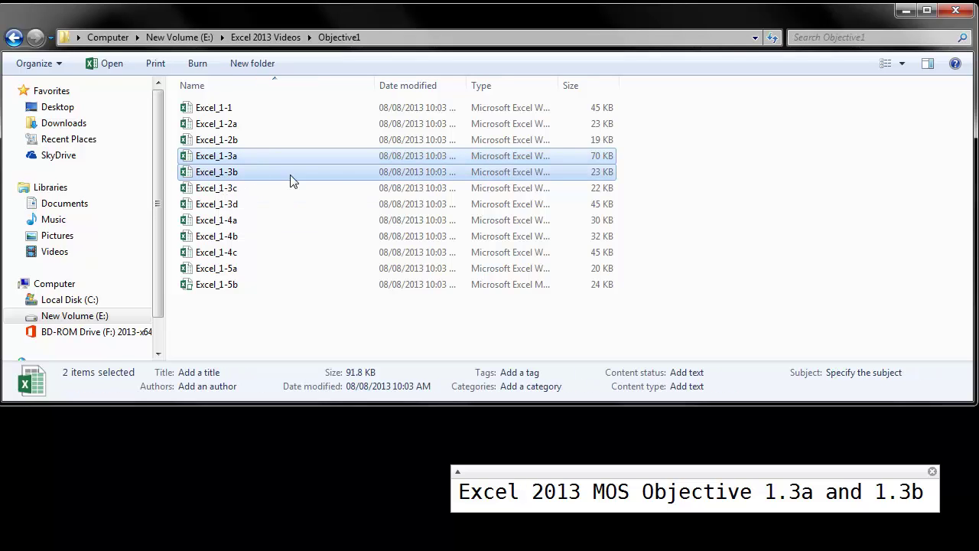
{"action": "key", "text": "Return"}
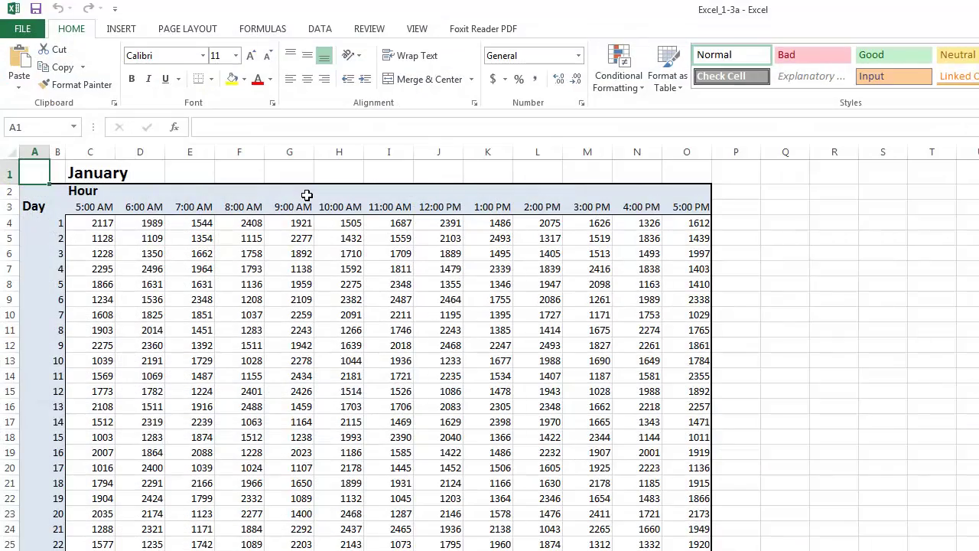
Restore the Excel_1-3a window from its maximized state, fit it to the visible screen area and close the floating title note.
{"action": "double_click", "coordinate": [594, 18]}
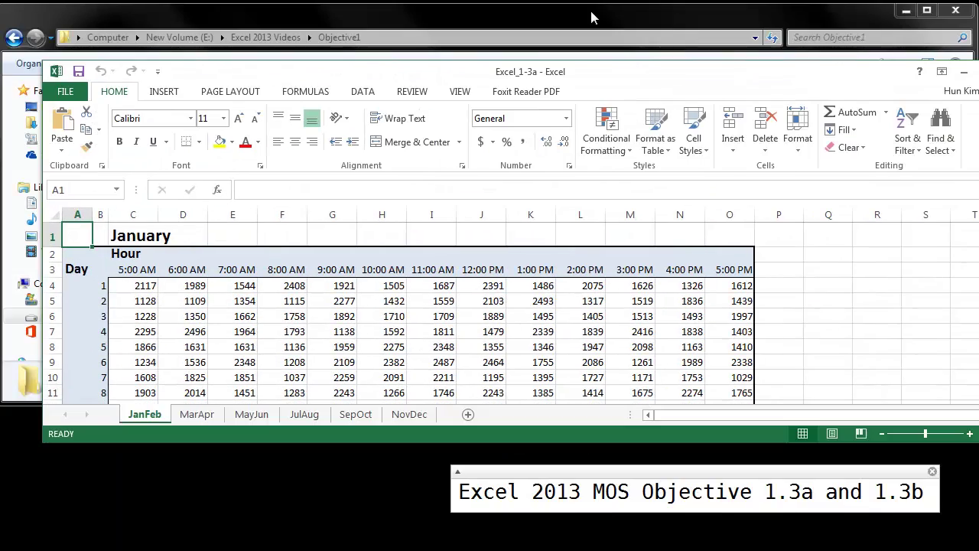
{"action": "double_click", "coordinate": [662, 74]}
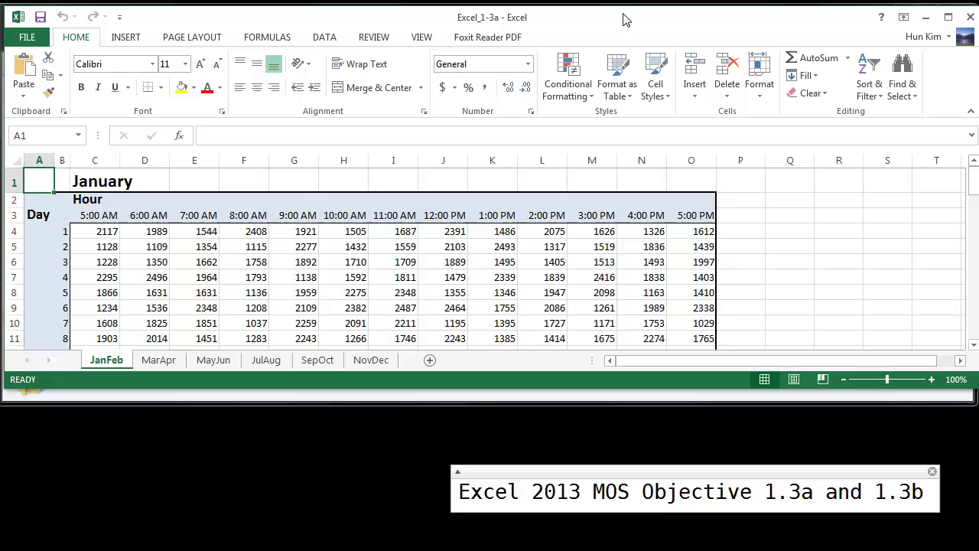
{"action": "double_click", "coordinate": [619, 19]}
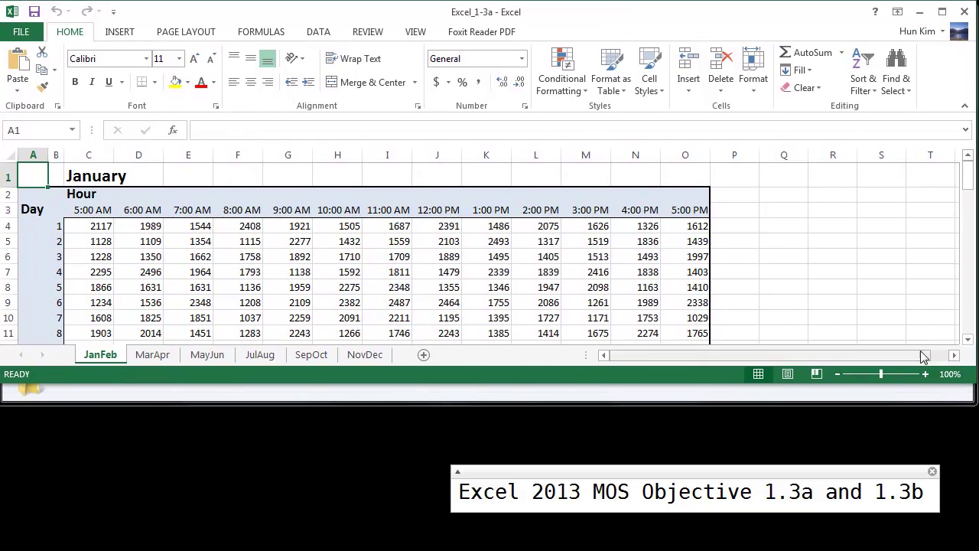
{"action": "left_click", "coordinate": [974, 411]}
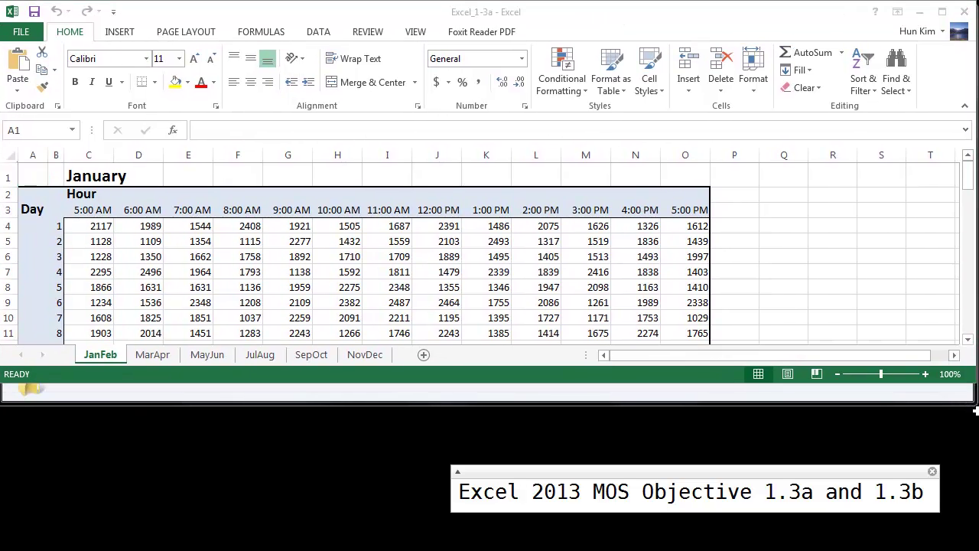
{"action": "left_click", "coordinate": [932, 471]}
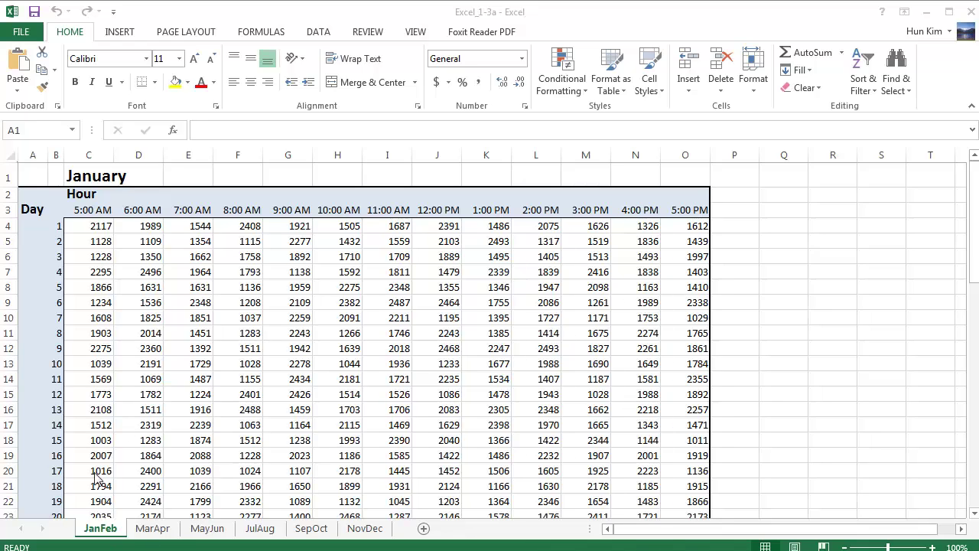
Colour the JanFeb sheet tab red, the MarApr tab light green and the MayJun tab light blue.
{"action": "left_click", "coordinate": [153, 530]}
{"action": "left_click", "coordinate": [208, 531]}
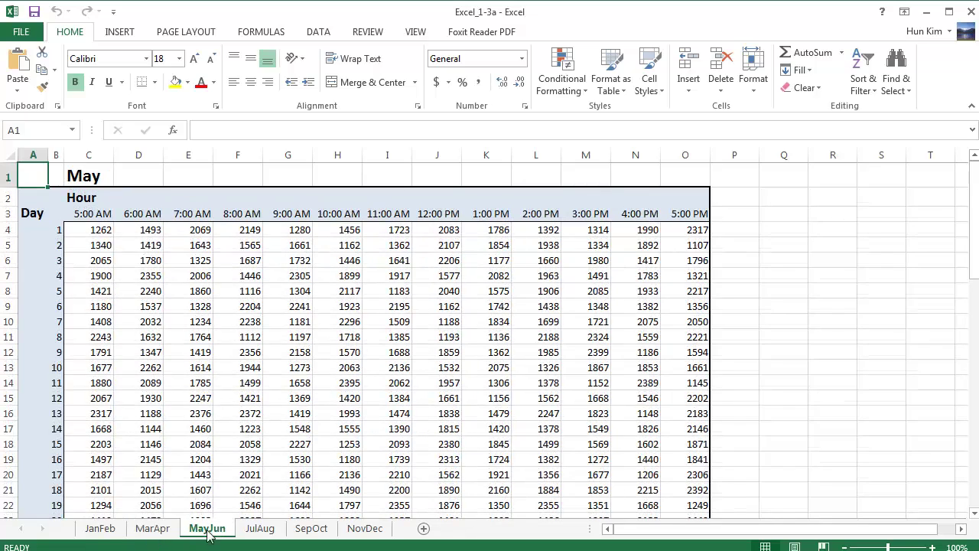
{"action": "left_click", "coordinate": [98, 531]}
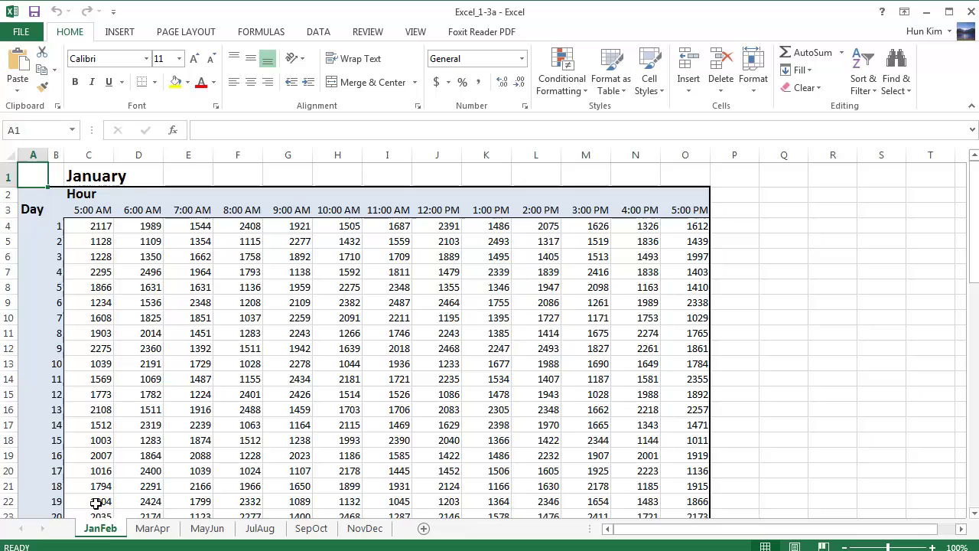
{"action": "right_click", "coordinate": [98, 535]}
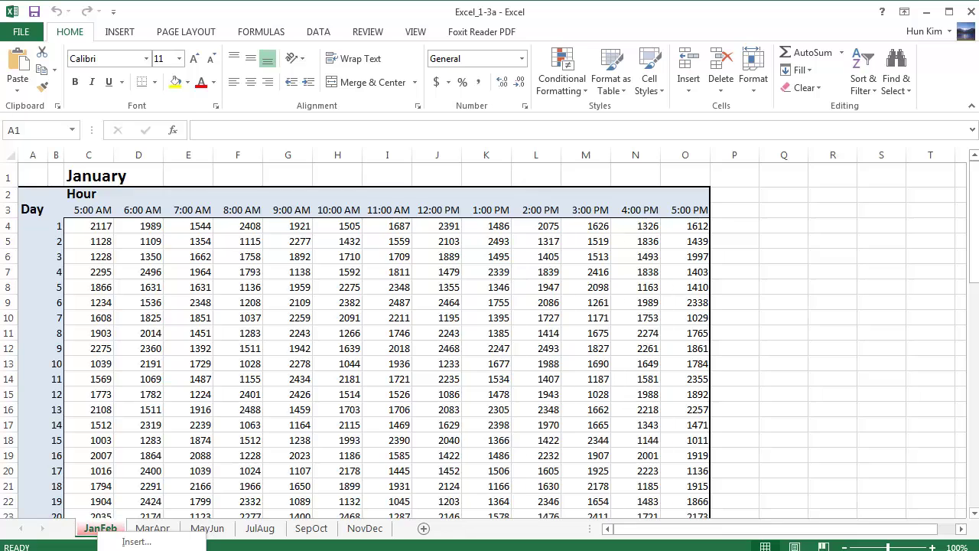
{"action": "right_click", "coordinate": [154, 531]}
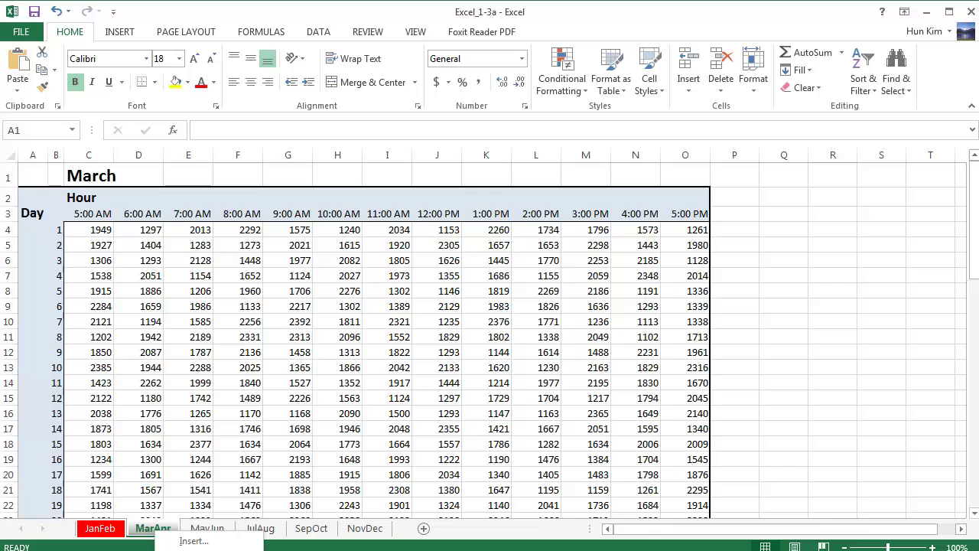
{"action": "key", "text": "Escape"}
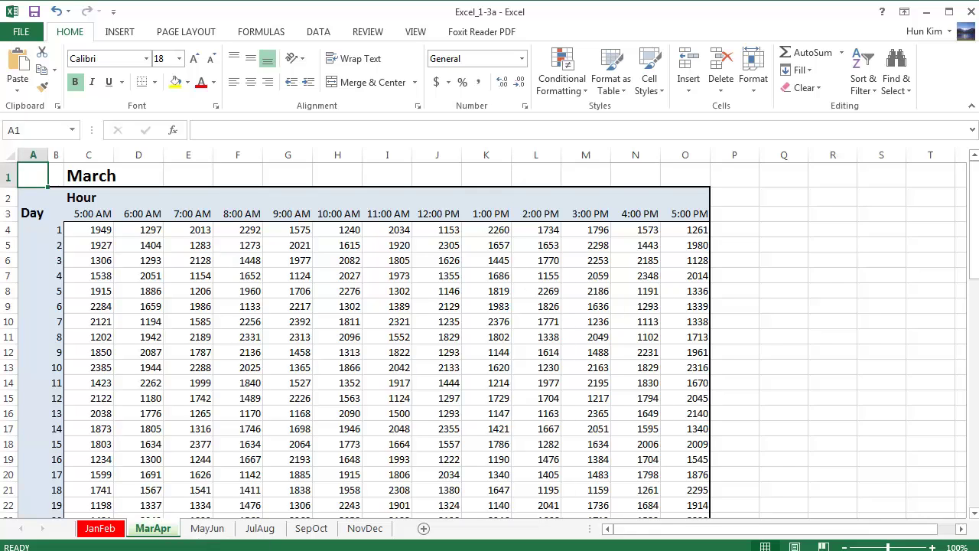
{"action": "right_click", "coordinate": [207, 529]}
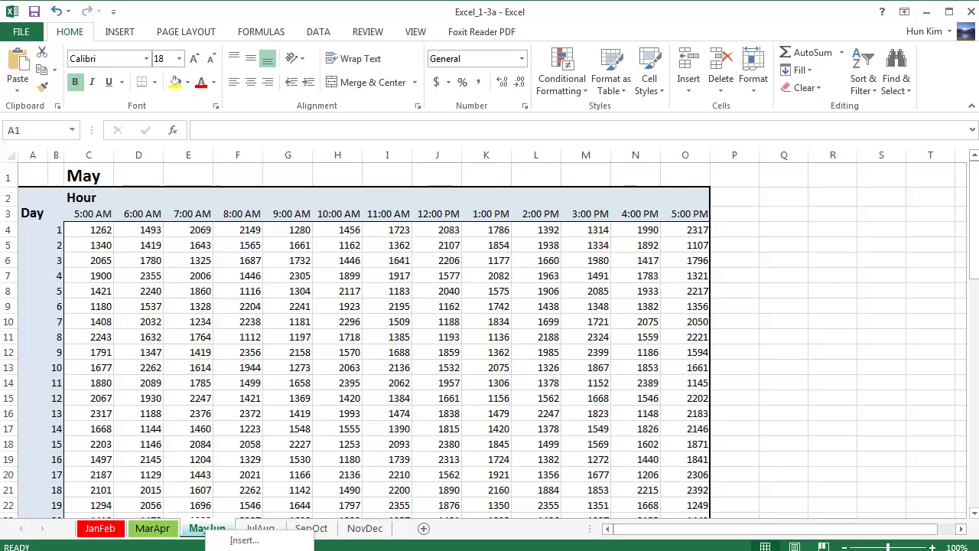
{"action": "key", "text": "Escape"}
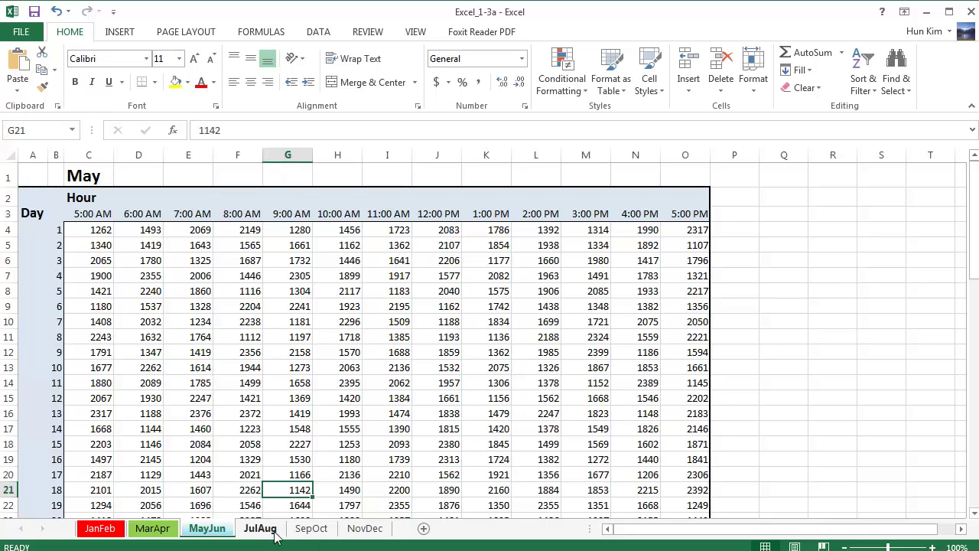
Switch among the JanFeb, MarApr, MayJun and JulAug sheets to compare how coloured tabs look when active and inactive.
{"action": "left_click", "coordinate": [260, 528]}
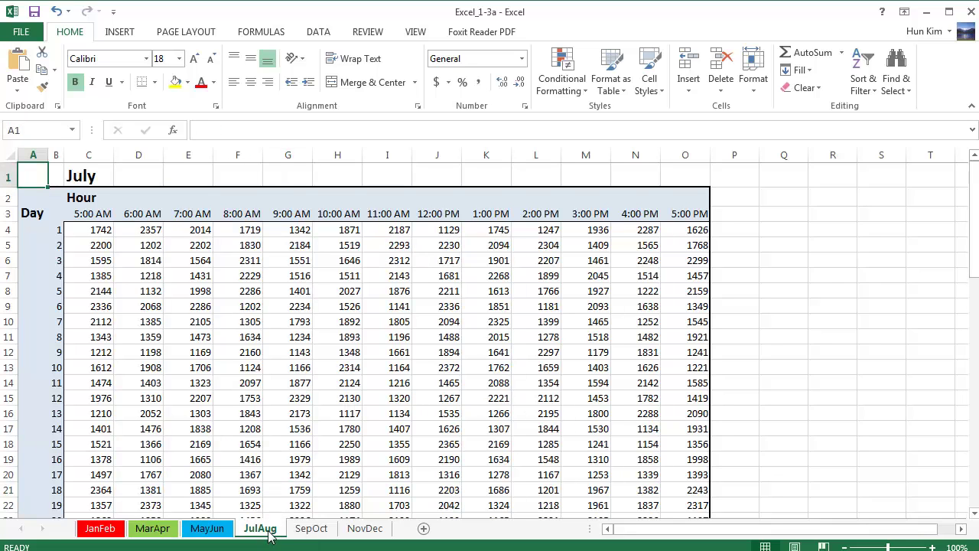
{"action": "left_click", "coordinate": [156, 528]}
{"action": "left_click", "coordinate": [207, 528]}
{"action": "left_click", "coordinate": [100, 528]}
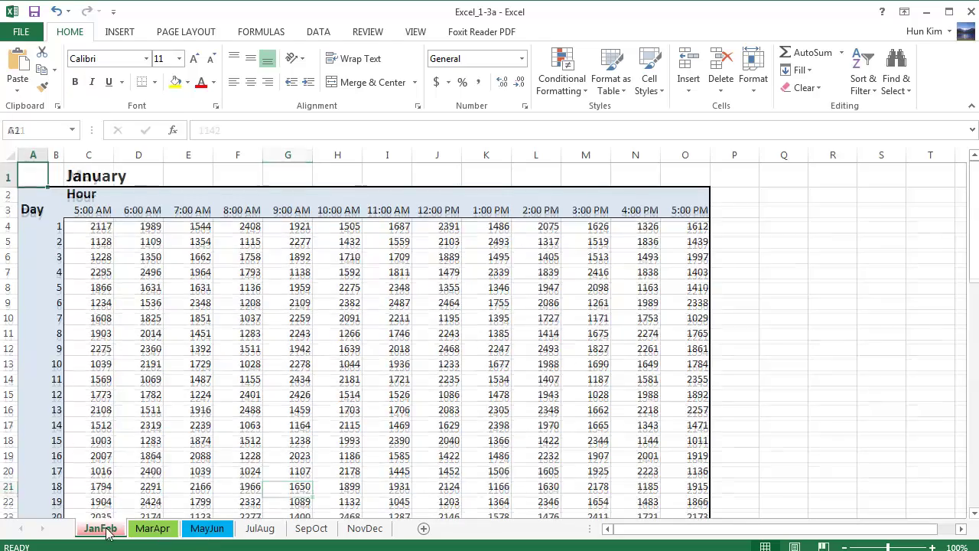
{"action": "left_click", "coordinate": [153, 528]}
{"action": "left_click", "coordinate": [210, 472]}
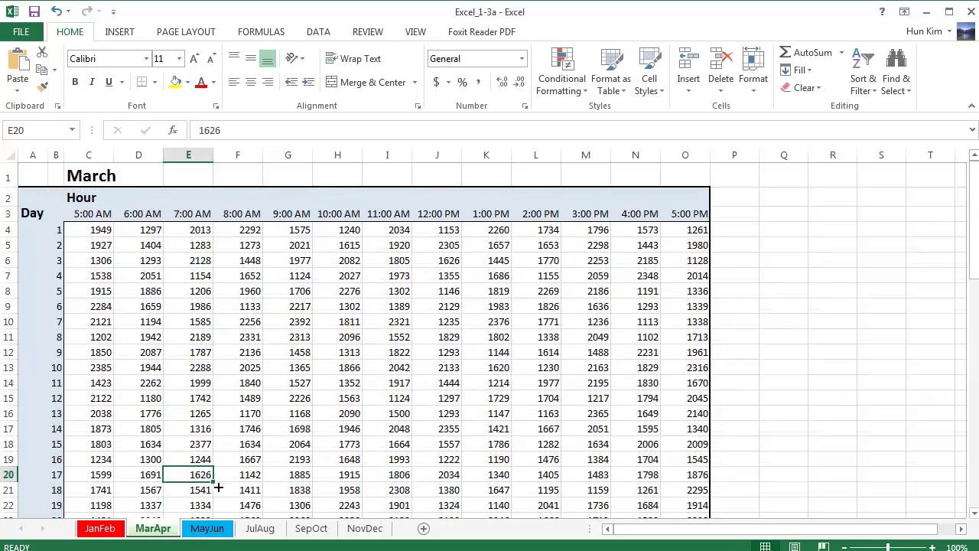
{"action": "left_click", "coordinate": [100, 528]}
{"action": "left_click", "coordinate": [208, 528]}
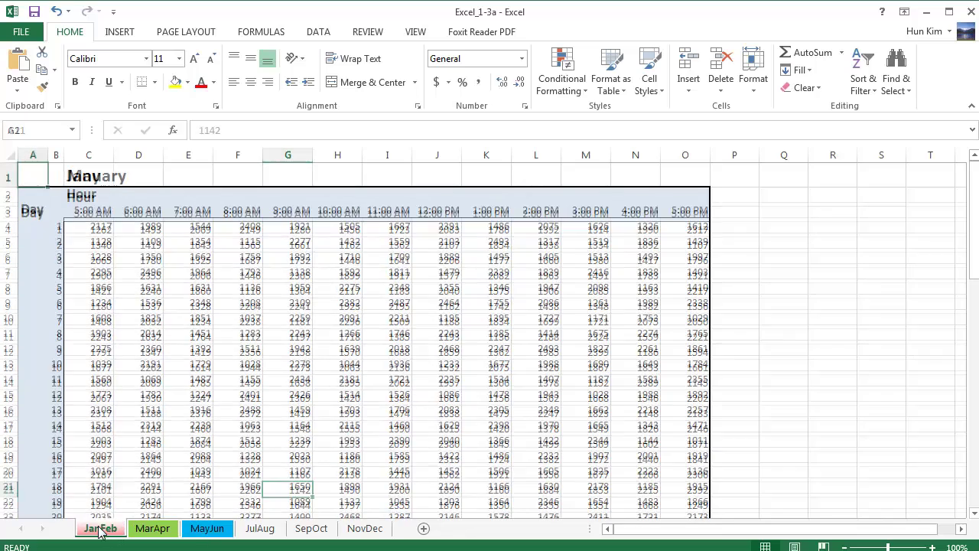
{"action": "left_click", "coordinate": [102, 528]}
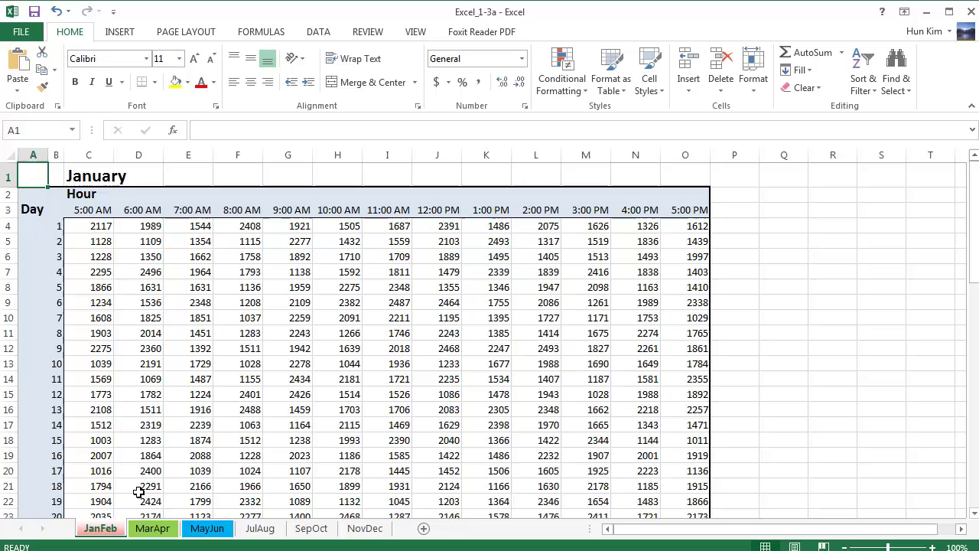
{"action": "left_click", "coordinate": [170, 534]}
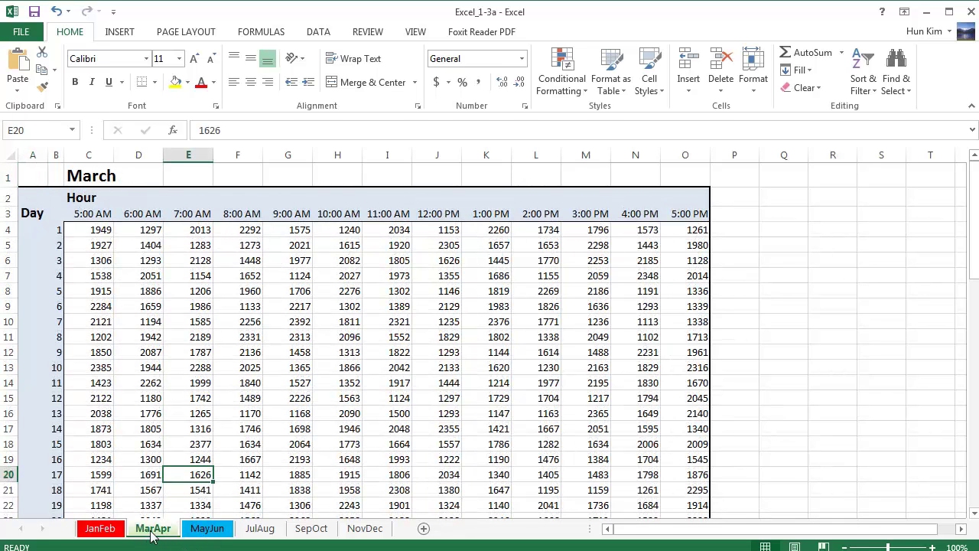
{"action": "left_click", "coordinate": [212, 535]}
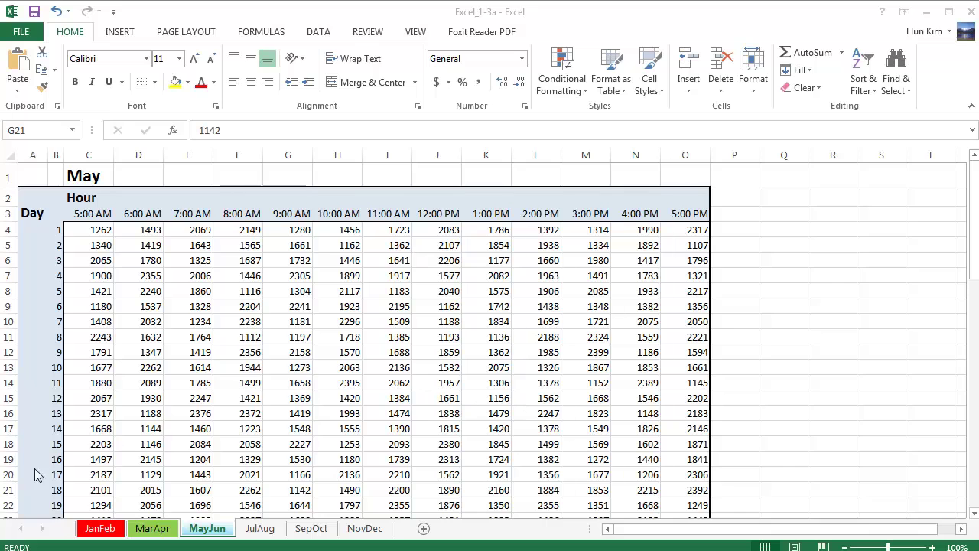
Set the JanFeb sheet's page orientation to landscape and review the available paper sizes.
{"action": "left_click", "coordinate": [102, 527]}
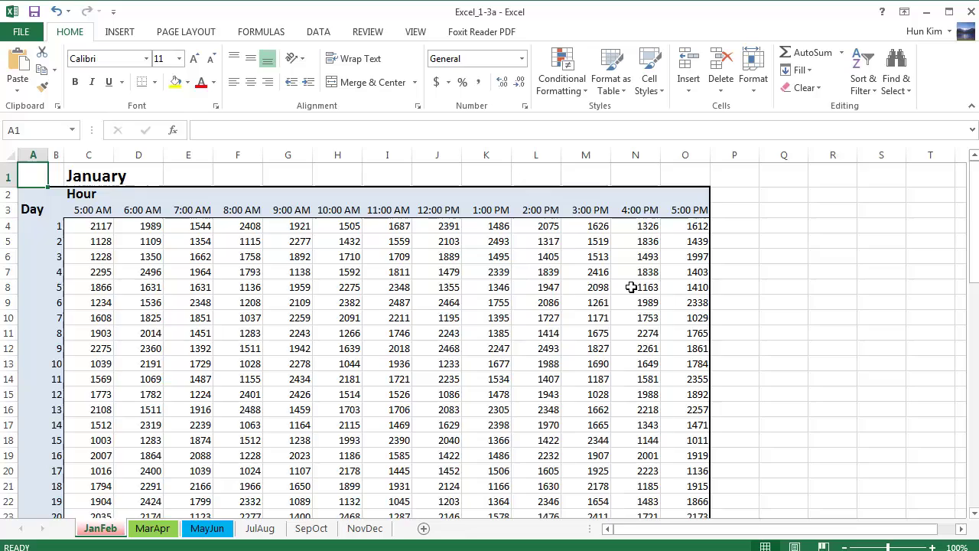
{"action": "mouse_move", "coordinate": [970, 213]}
{"action": "left_mouse_down"}
{"action": "mouse_move", "coordinate": [970, 433]}
{"action": "mouse_move", "coordinate": [958, 281]}
{"action": "mouse_move", "coordinate": [946, 265]}
{"action": "mouse_move", "coordinate": [943, 211]}
{"action": "mouse_move", "coordinate": [932, 208]}
{"action": "mouse_move", "coordinate": [974, 217]}
{"action": "mouse_move", "coordinate": [974, 452]}
{"action": "left_mouse_up"}
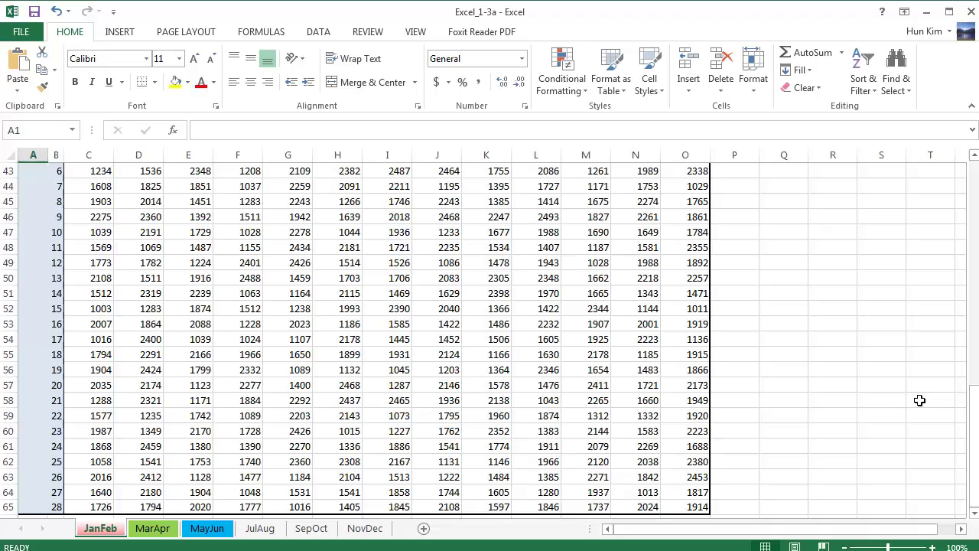
{"action": "left_click_drag", "start_coordinate": [973, 451], "coordinate": [912, 264]}
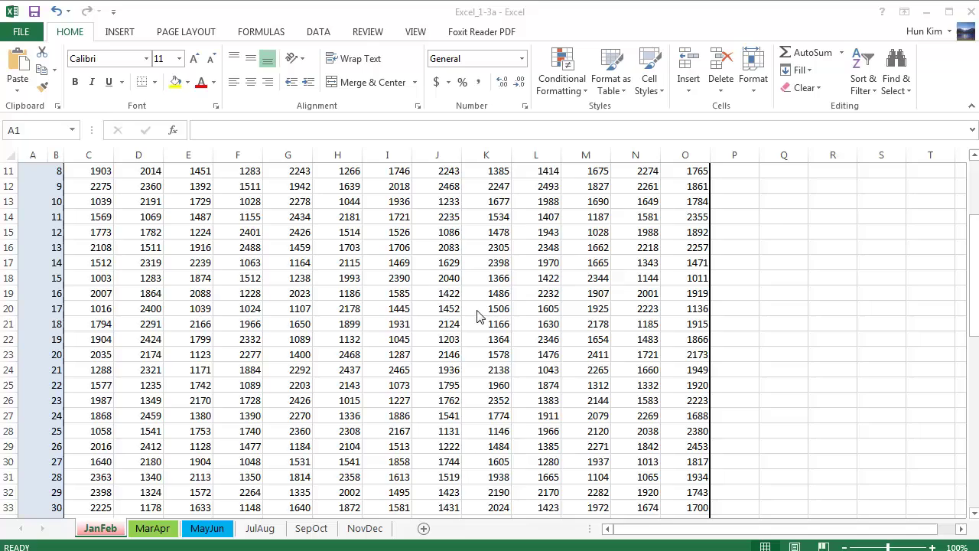
{"action": "left_click", "coordinate": [187, 35]}
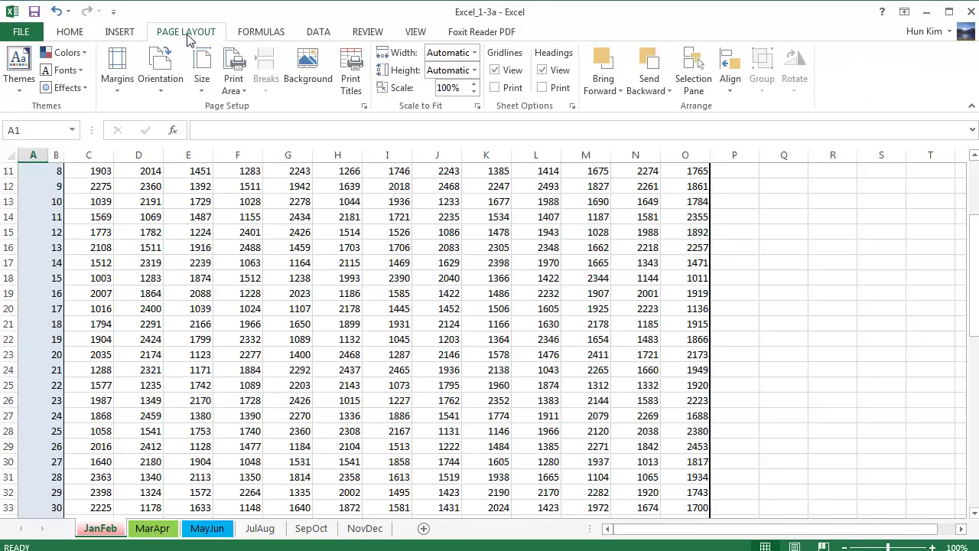
{"action": "left_click", "coordinate": [160, 68]}
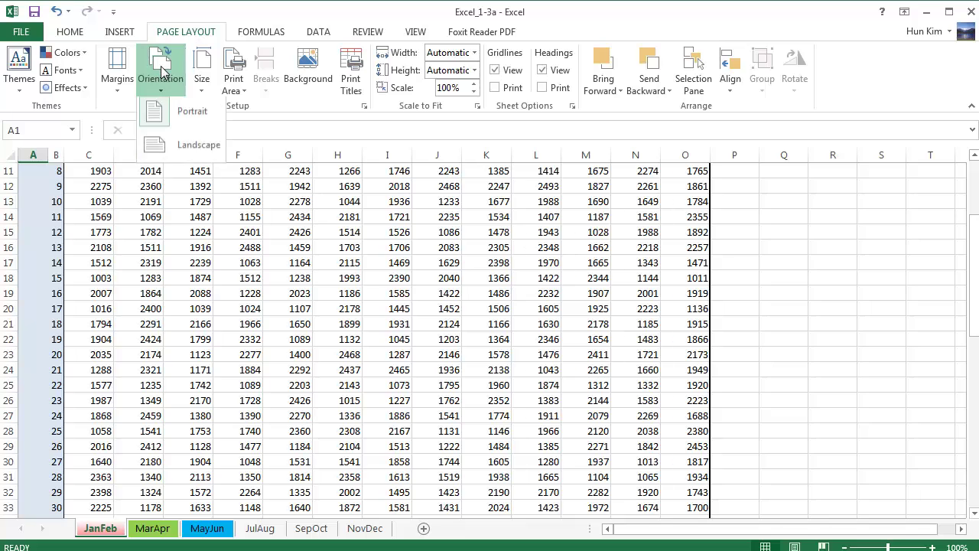
{"action": "left_click", "coordinate": [188, 150]}
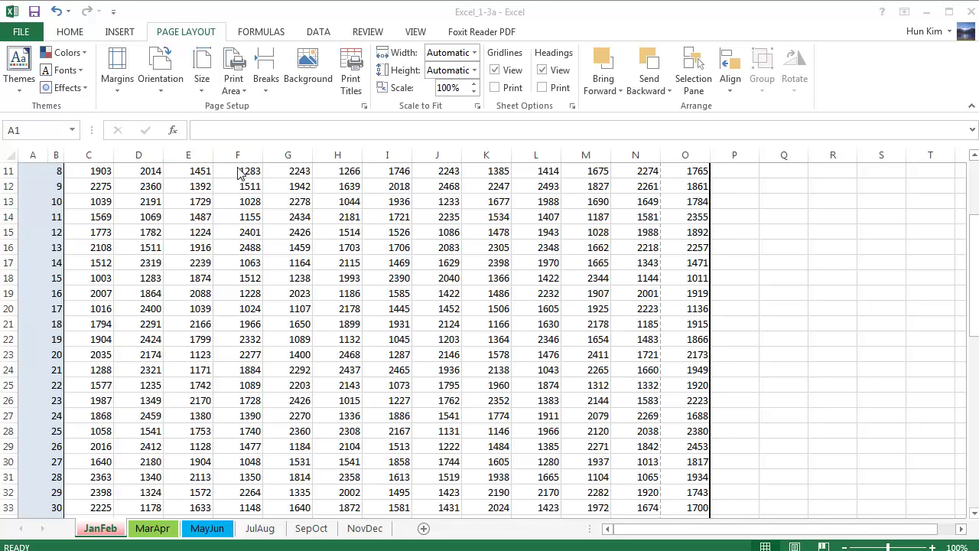
{"action": "left_click", "coordinate": [201, 85]}
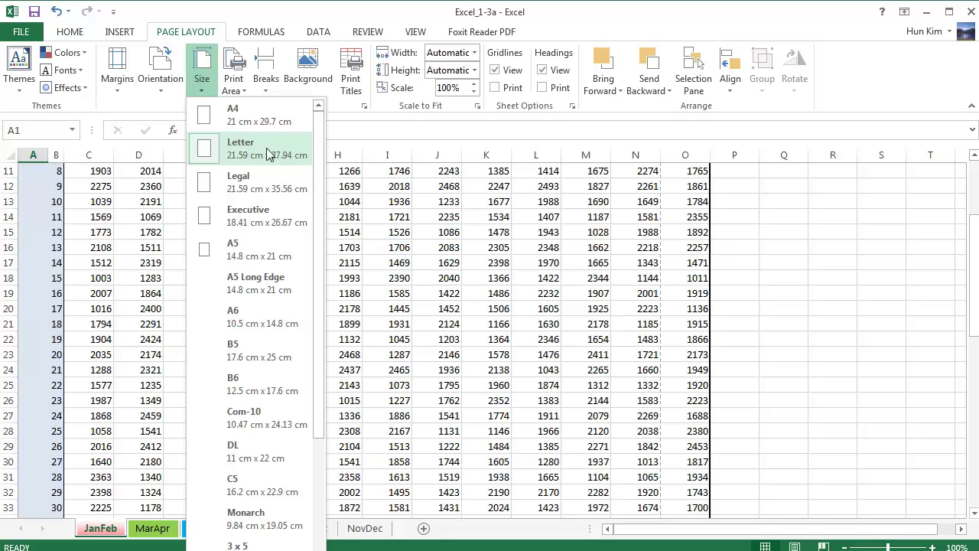
{"action": "left_click", "coordinate": [773, 235]}
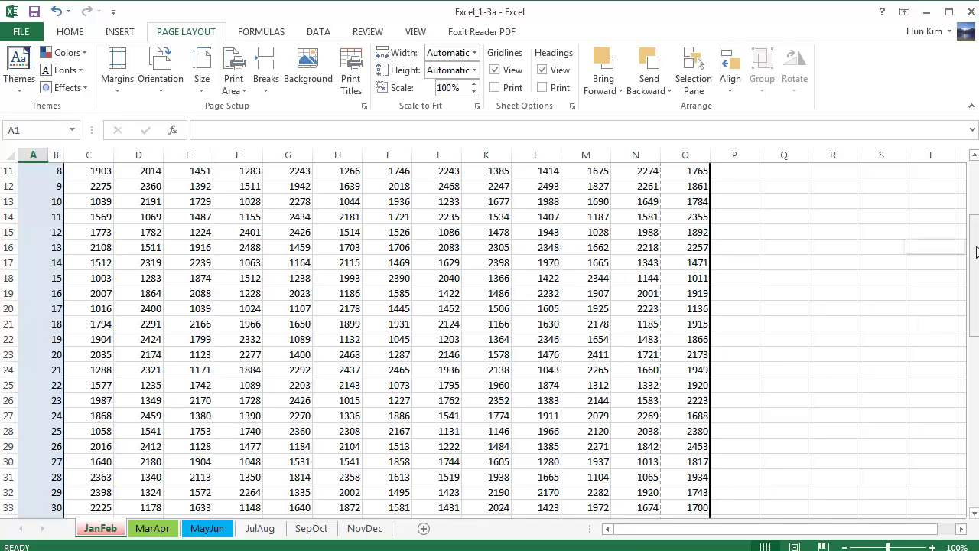
Check the JanFeb sheet's page breaks and scale its printout to a width of 1 page.
{"action": "left_click_drag", "start_coordinate": [976, 251], "coordinate": [976, 264]}
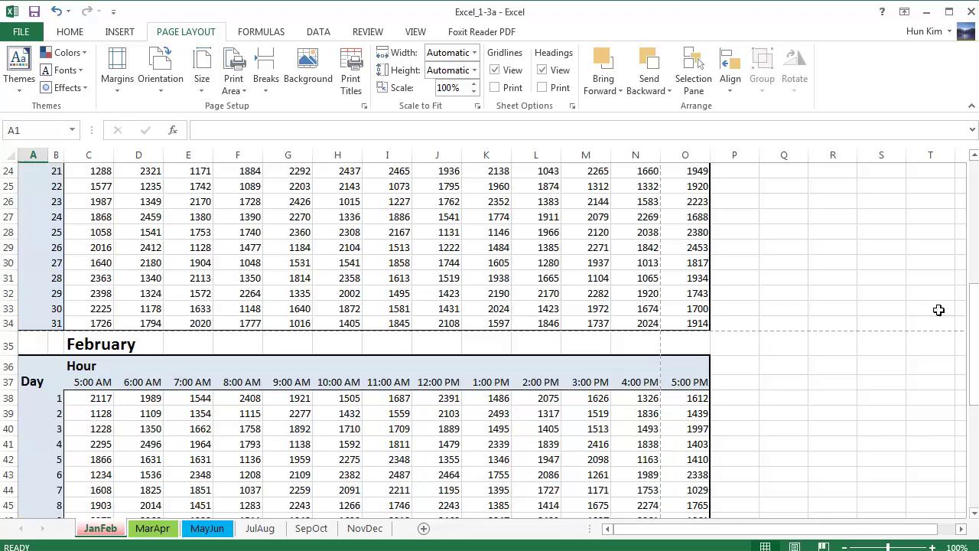
{"action": "left_click_drag", "start_coordinate": [975, 331], "coordinate": [957, 196]}
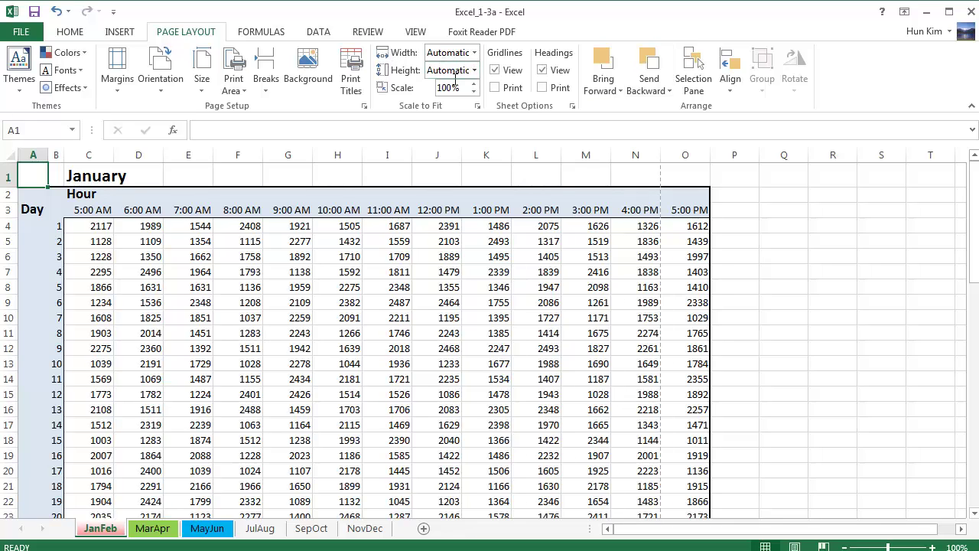
{"action": "left_click", "coordinate": [474, 52]}
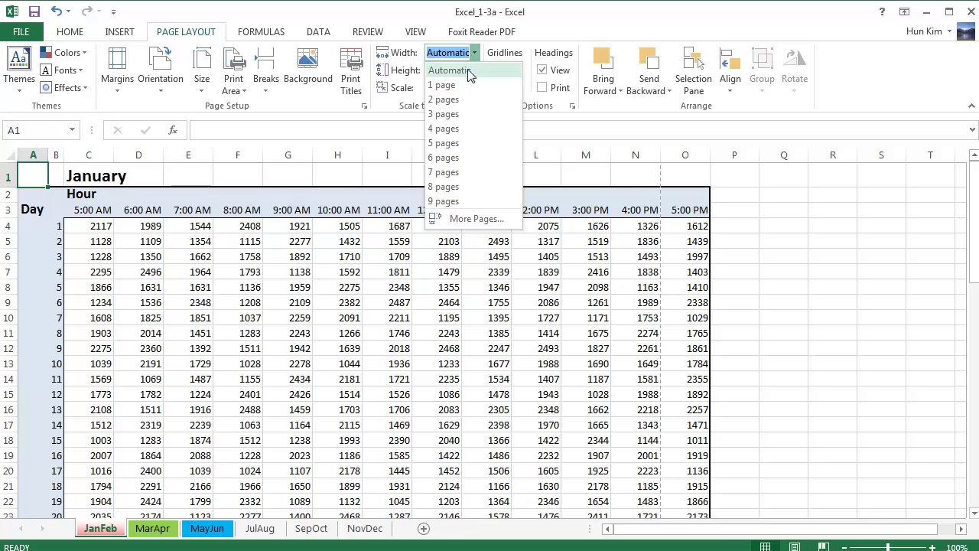
{"action": "left_click", "coordinate": [469, 85]}
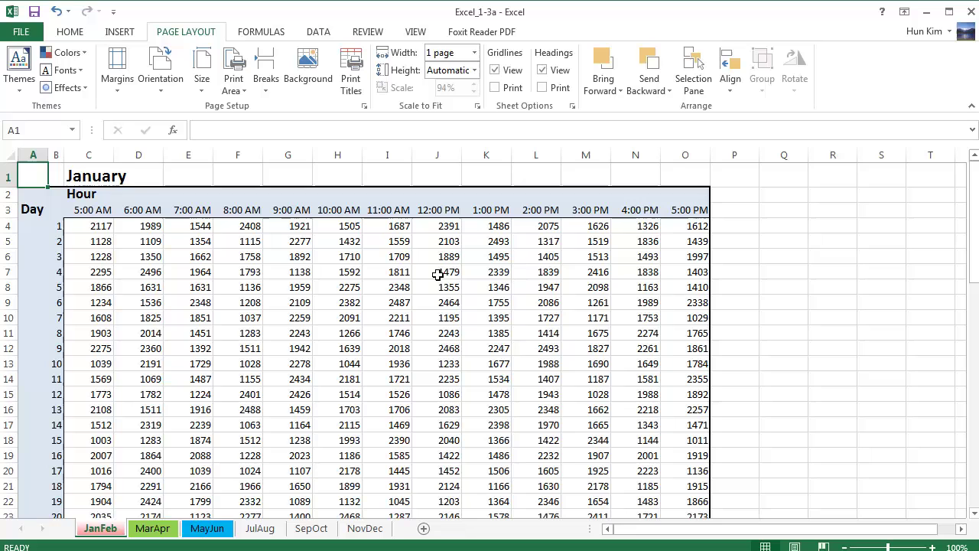
Preview both pages of the JanFeb sheet's printout and return to the worksheet.
{"action": "left_click", "coordinate": [21, 34]}
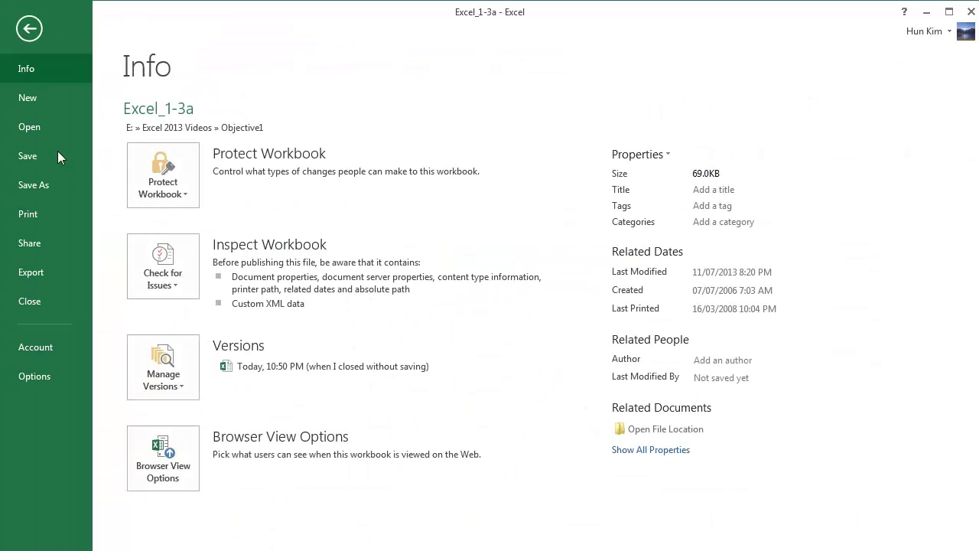
{"action": "left_click", "coordinate": [45, 212]}
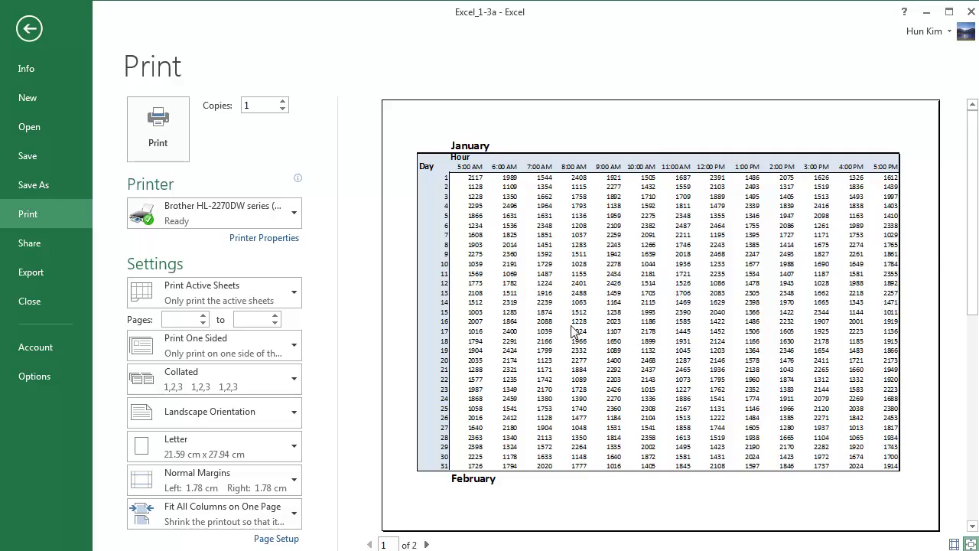
{"action": "left_click", "coordinate": [427, 545]}
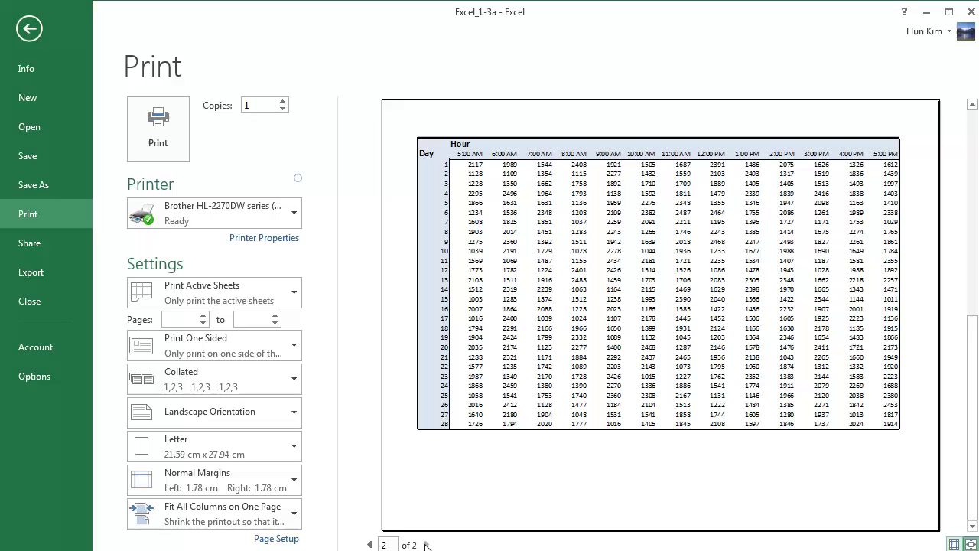
{"action": "left_click", "coordinate": [370, 545]}
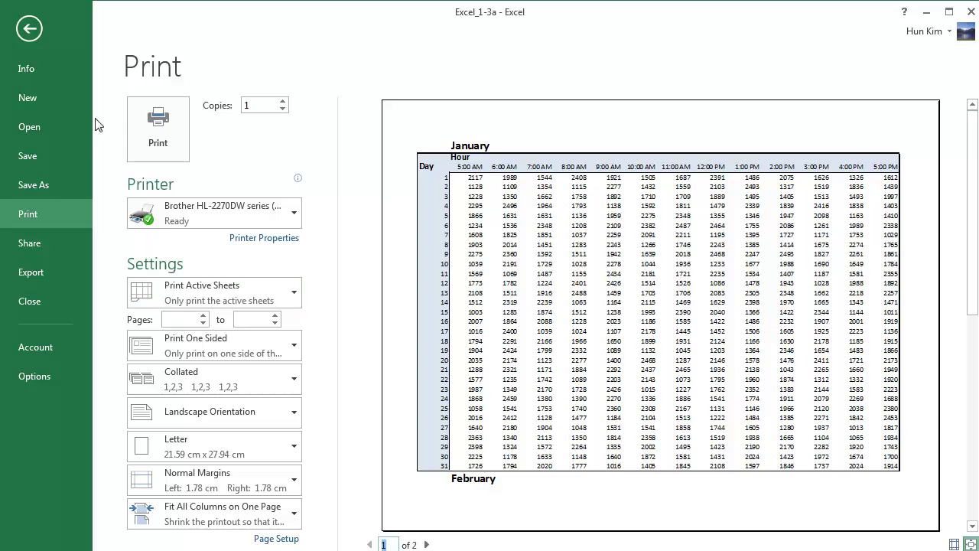
{"action": "left_click", "coordinate": [29, 30]}
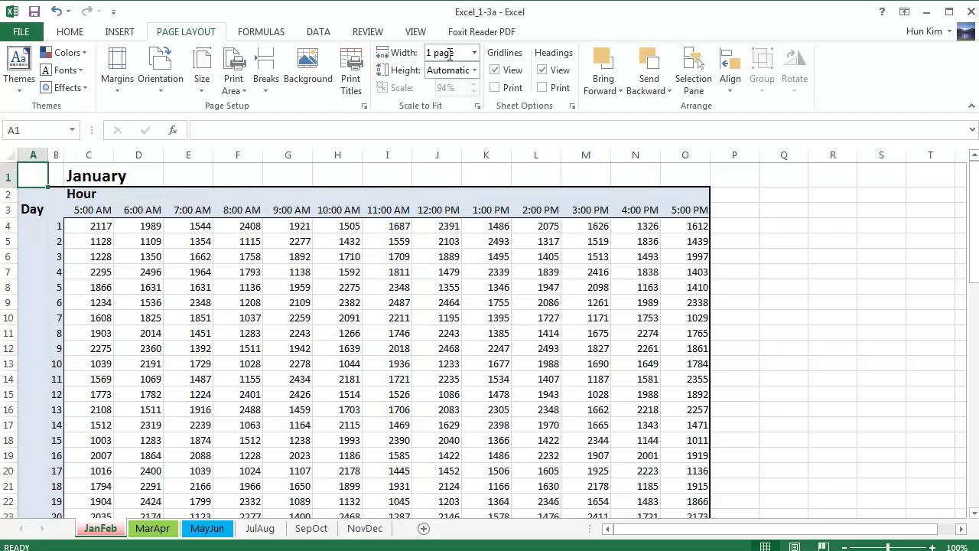
Set the JanFeb printout's width to Automatic and its scale to 100%.
{"action": "left_click", "coordinate": [475, 53]}
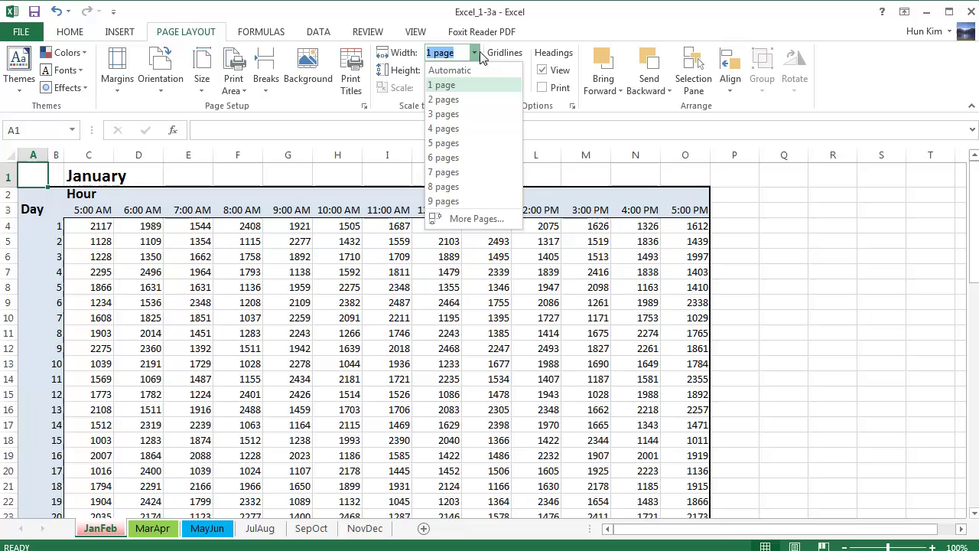
{"action": "left_click", "coordinate": [455, 70]}
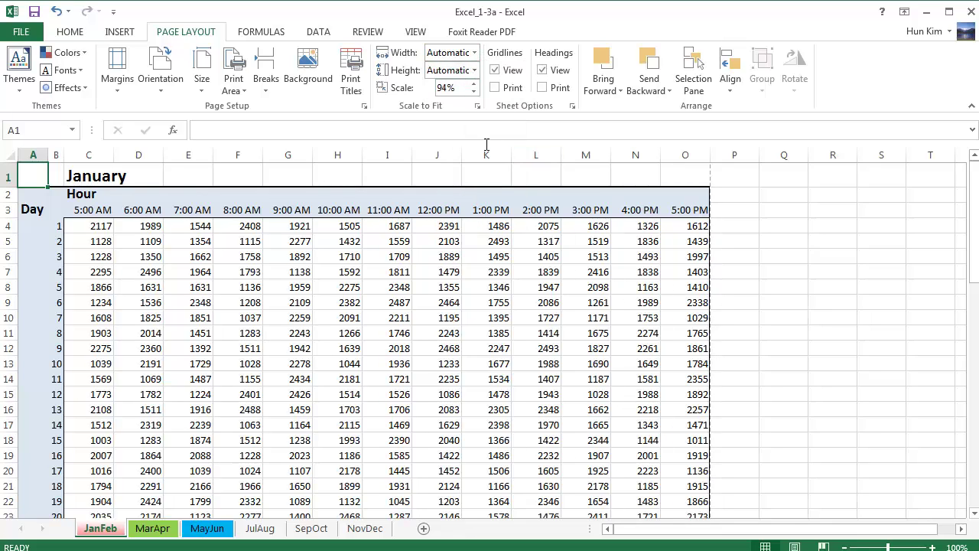
{"action": "left_click", "coordinate": [475, 85]}
{"action": "left_click", "coordinate": [475, 85]}
{"action": "left_click", "coordinate": [475, 85]}
{"action": "left_click", "coordinate": [474, 91]}
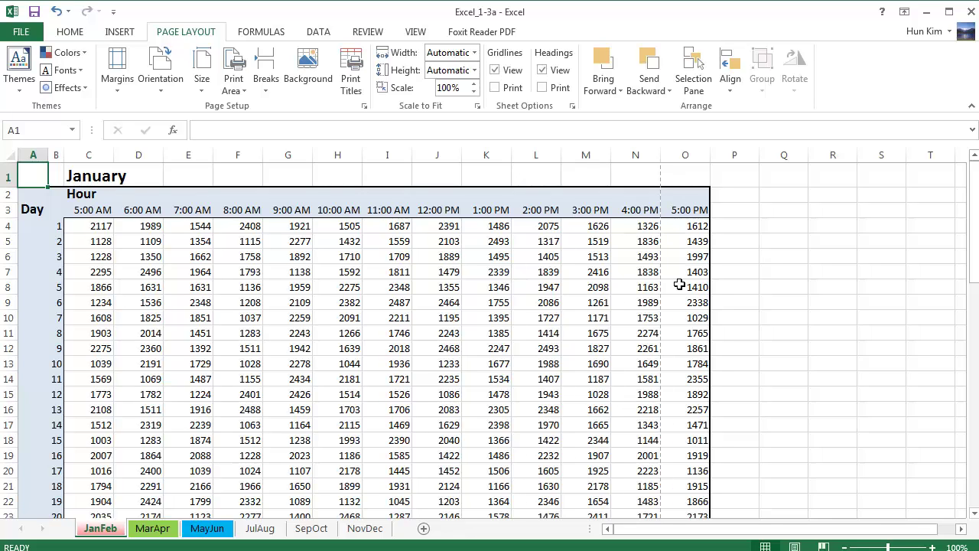
Reduce the JanFeb print scale to 90% and check where the page breaks fall.
{"action": "left_click", "coordinate": [475, 93]}
{"action": "left_click", "coordinate": [476, 93]}
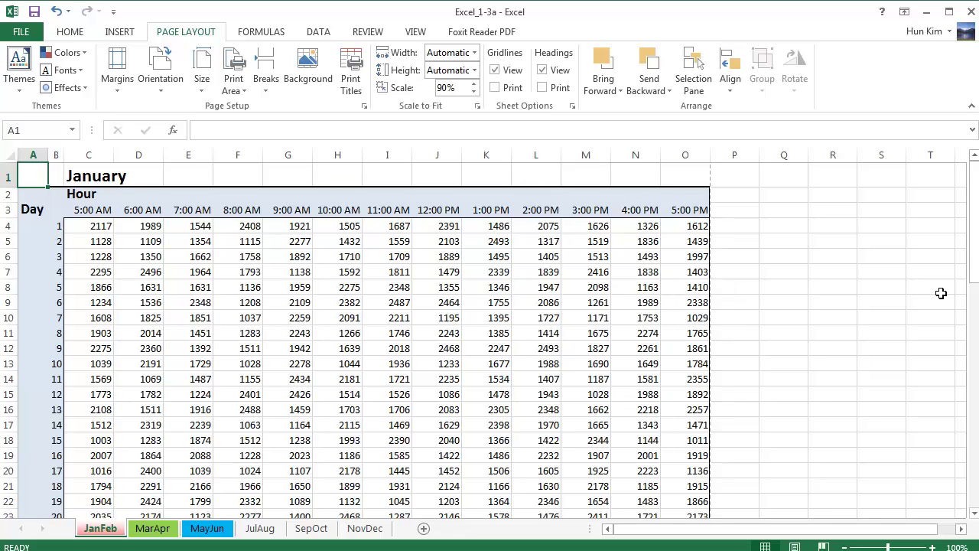
{"action": "left_click_drag", "start_coordinate": [974, 222], "coordinate": [974, 318]}
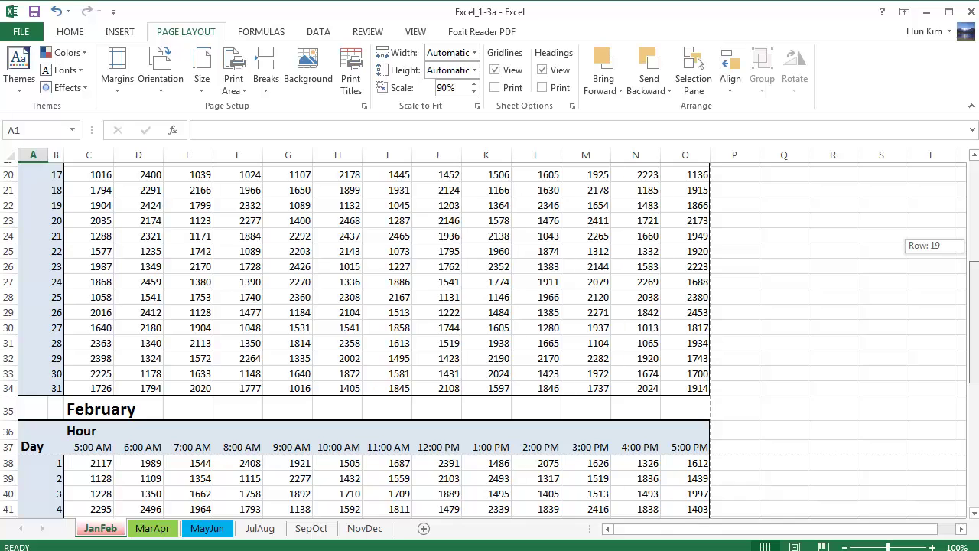
{"action": "left_click_drag", "start_coordinate": [974, 318], "coordinate": [974, 229]}
Try a larger JanFeb print scale, finishing by fitting the printout to a width of 1 page.
{"action": "left_click", "coordinate": [475, 85]}
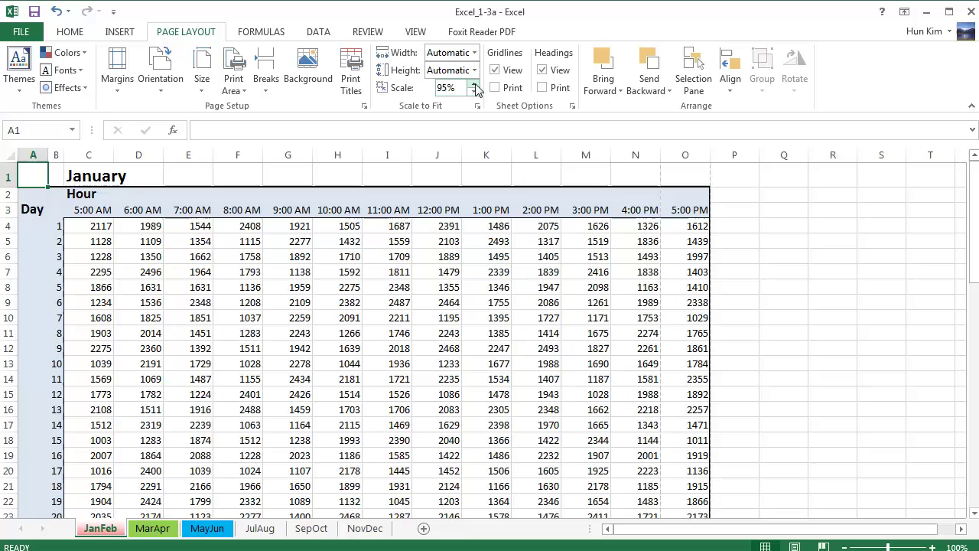
{"action": "left_click", "coordinate": [475, 84]}
{"action": "left_click", "coordinate": [473, 53]}
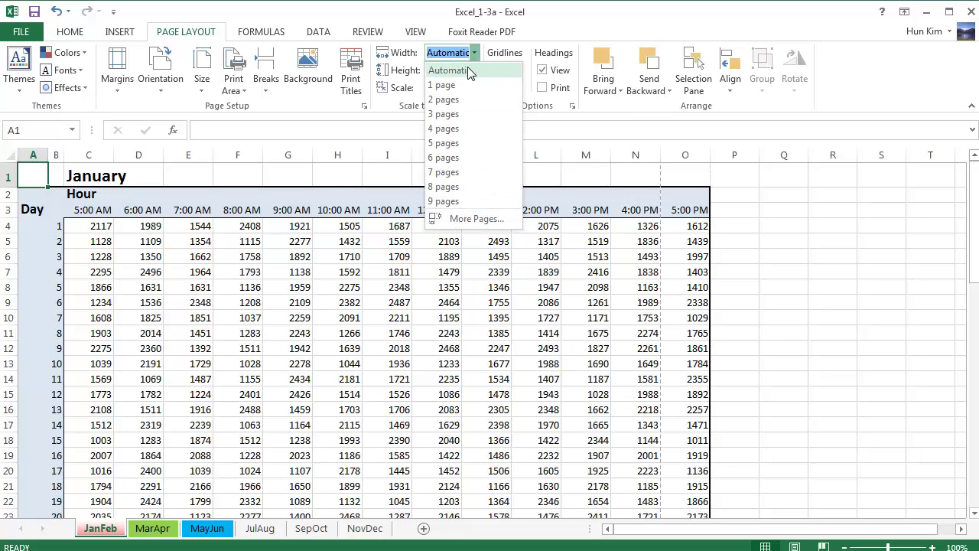
{"action": "left_click", "coordinate": [452, 82]}
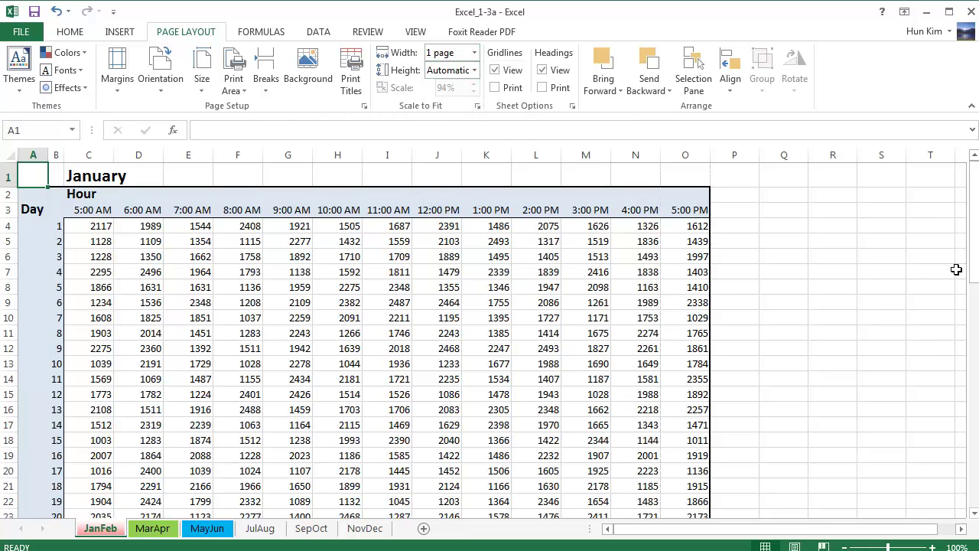
Insert a blank row above the February heading in row 35 of the JanFeb sheet.
{"action": "left_click_drag", "start_coordinate": [972, 262], "coordinate": [974, 293]}
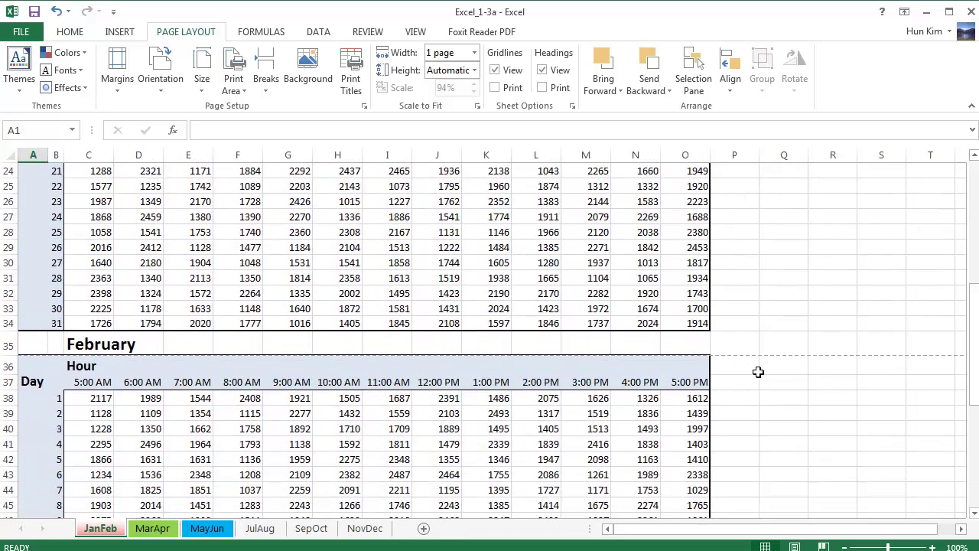
{"action": "right_click", "coordinate": [13, 346]}
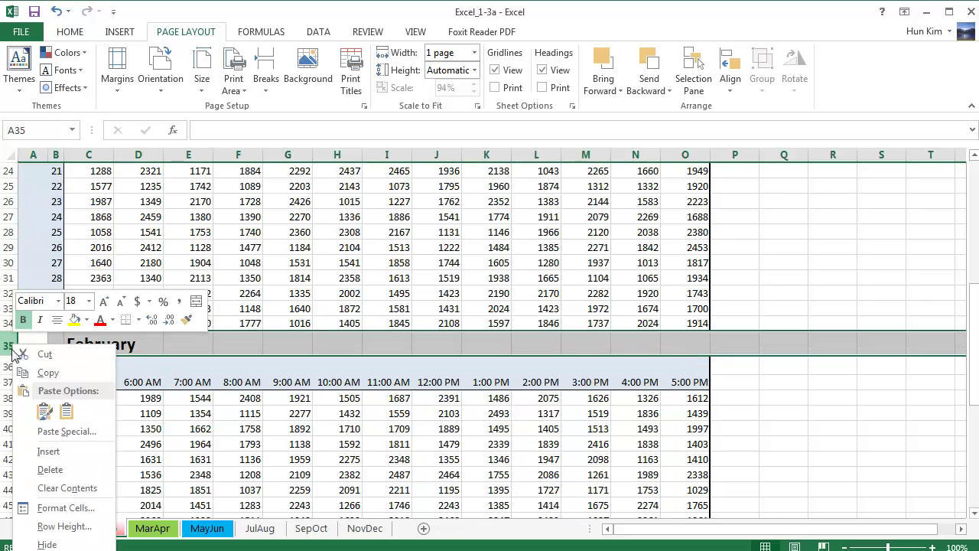
{"action": "left_click", "coordinate": [72, 452]}
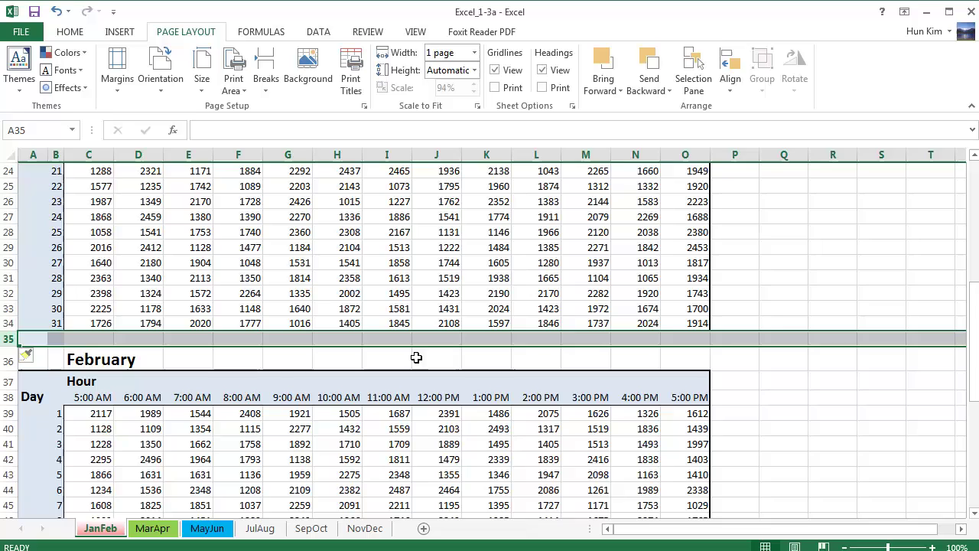
{"action": "left_click", "coordinate": [785, 385]}
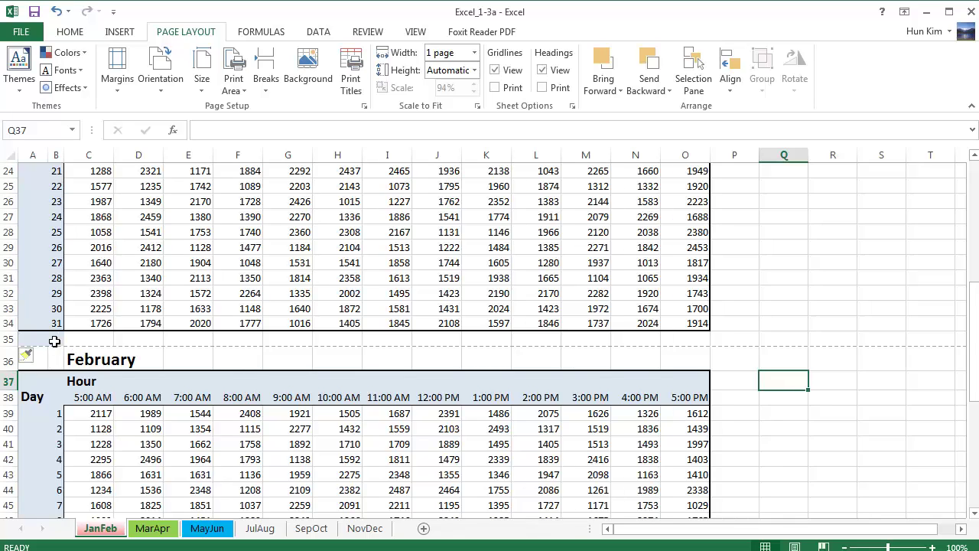
Remove the fill colour from the blank row 35 above the February heading.
{"action": "left_click_drag", "start_coordinate": [55, 342], "coordinate": [107, 339]}
{"action": "left_click", "coordinate": [152, 345]}
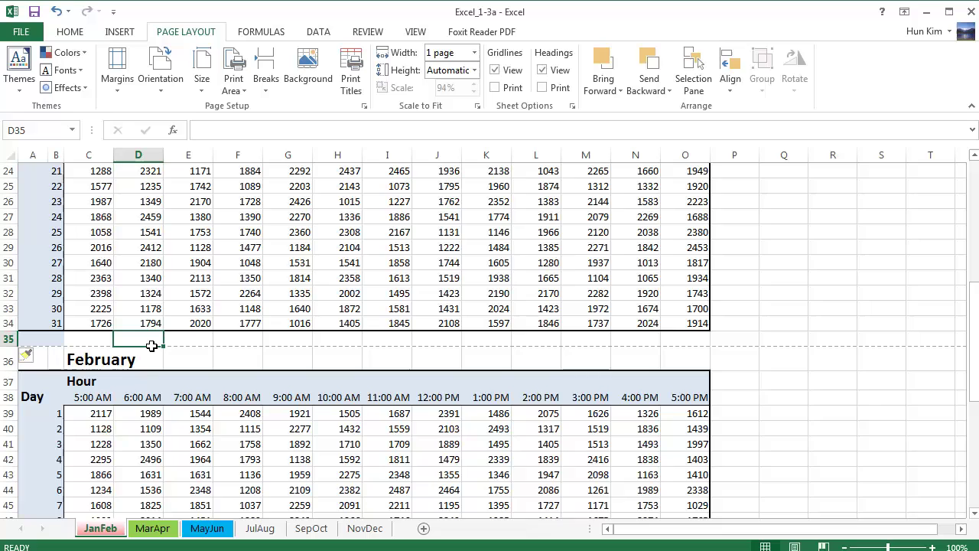
{"action": "left_click", "coordinate": [45, 343]}
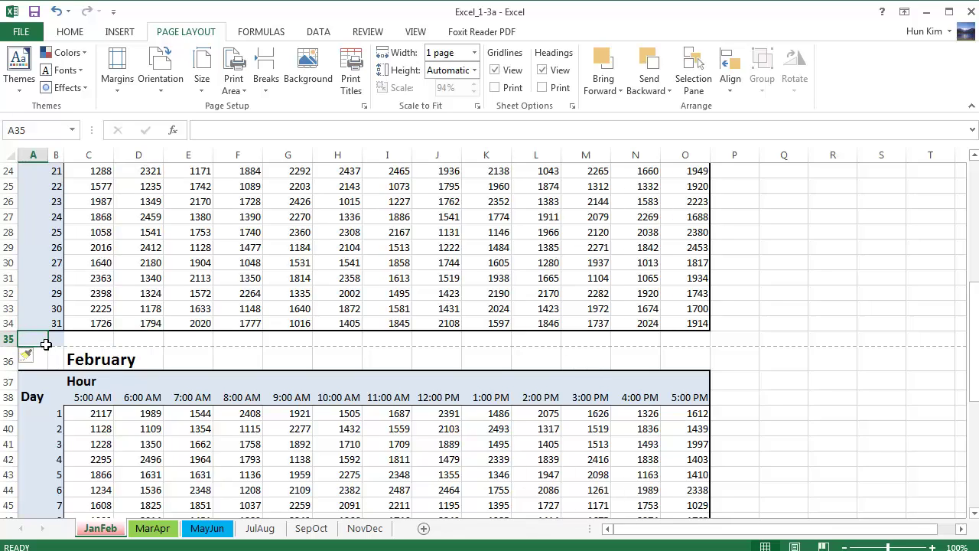
{"action": "left_click", "coordinate": [90, 345]}
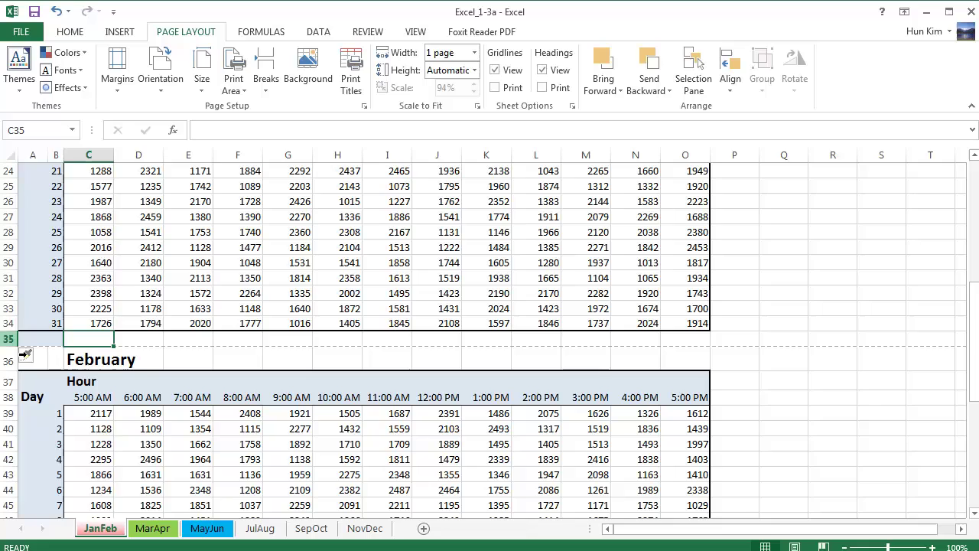
{"action": "right_click", "coordinate": [10, 341]}
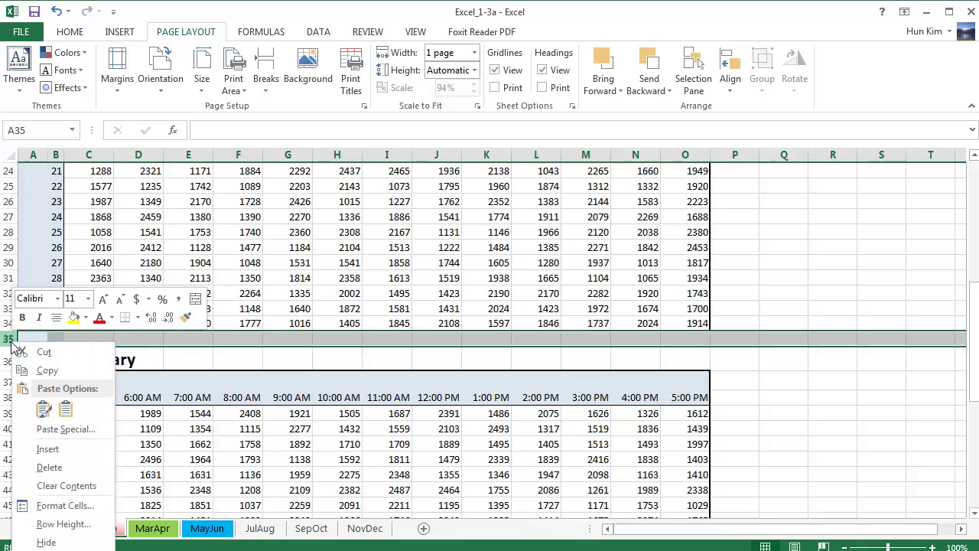
{"action": "left_click", "coordinate": [86, 320]}
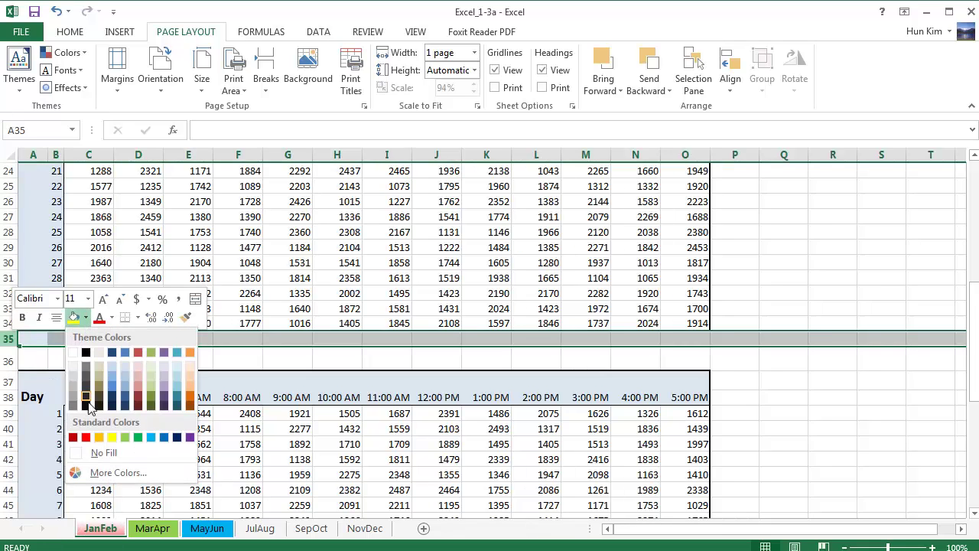
{"action": "left_click", "coordinate": [101, 461]}
{"action": "left_click", "coordinate": [242, 360]}
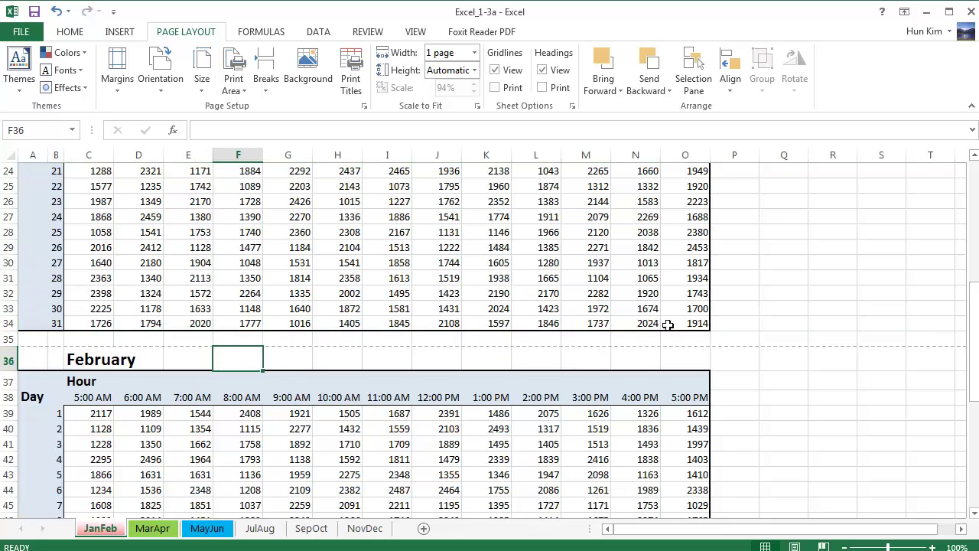
Preview the JanFeb printout again to check how January and February are split across the pages.
{"action": "left_click_drag", "start_coordinate": [975, 359], "coordinate": [970, 276]}
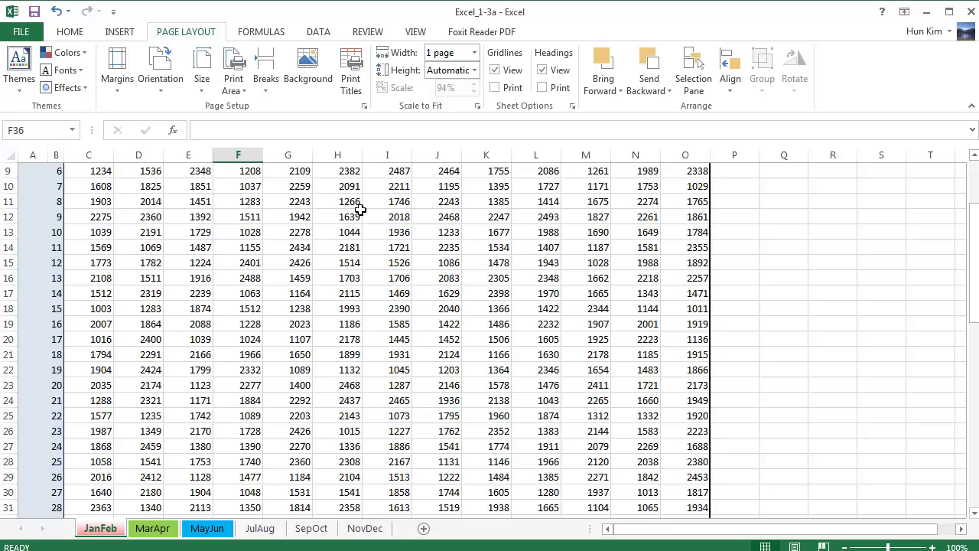
{"action": "key", "text": "ctrl+p"}
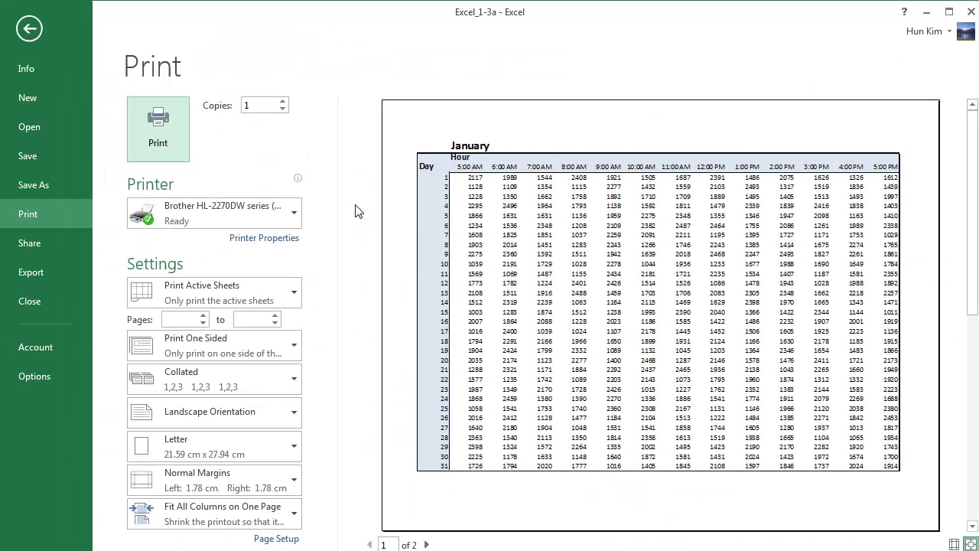
{"action": "left_click", "coordinate": [427, 544]}
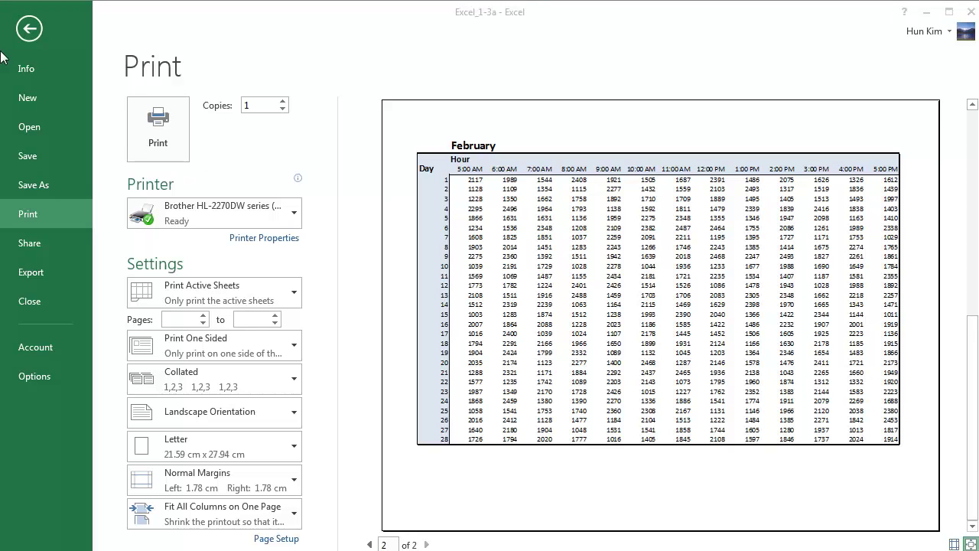
{"action": "left_click", "coordinate": [29, 29]}
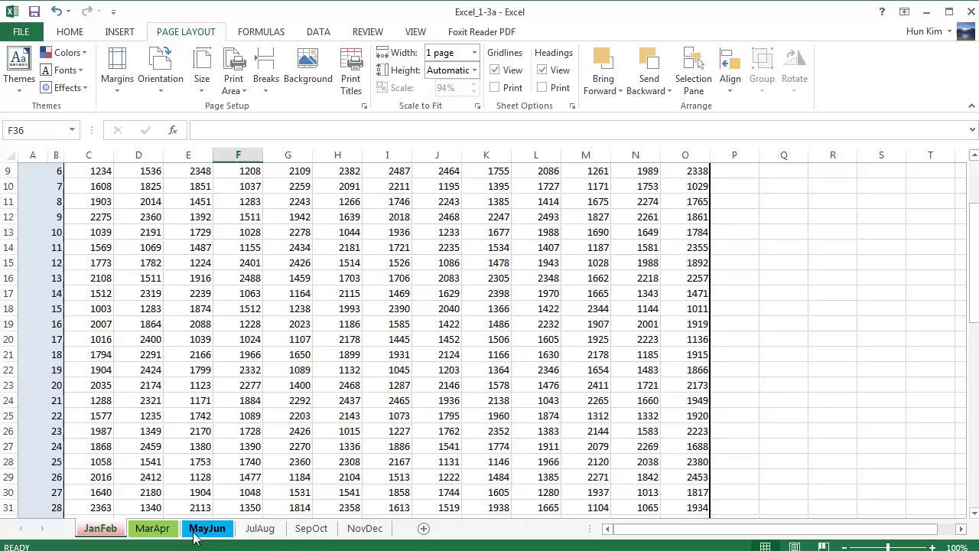
Change the MarApr sheet's page orientation to landscape and check the selected orientation.
{"action": "left_click", "coordinate": [149, 529]}
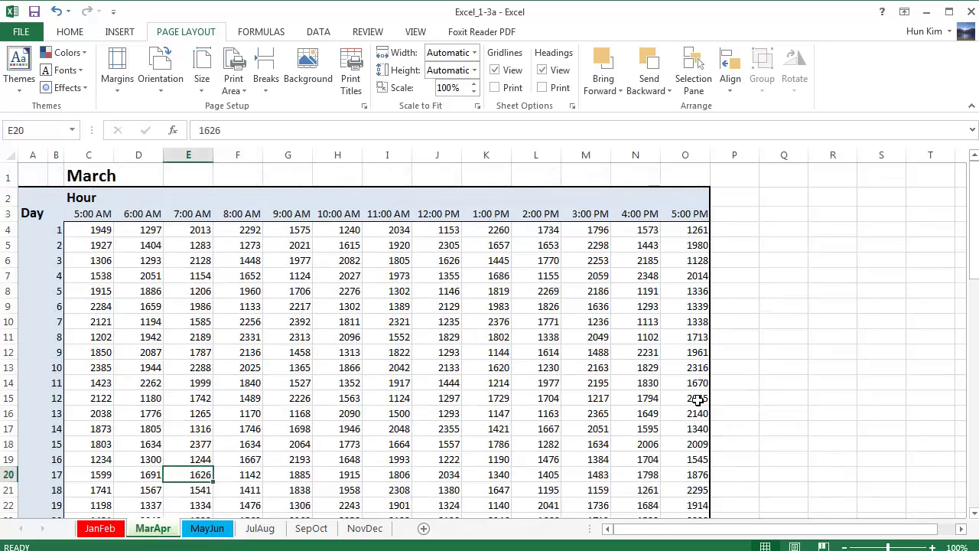
{"action": "left_click_drag", "start_coordinate": [971, 269], "coordinate": [973, 321]}
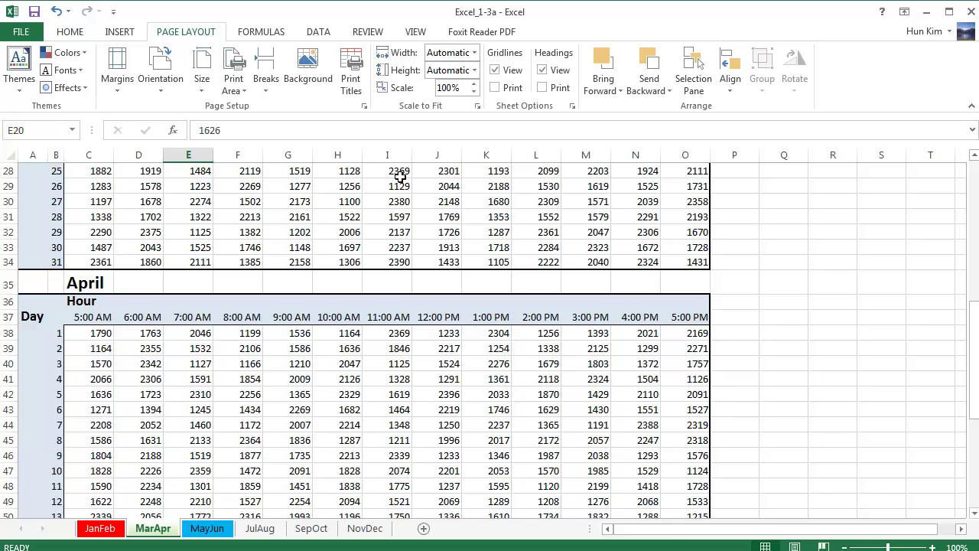
{"action": "left_click", "coordinate": [175, 60]}
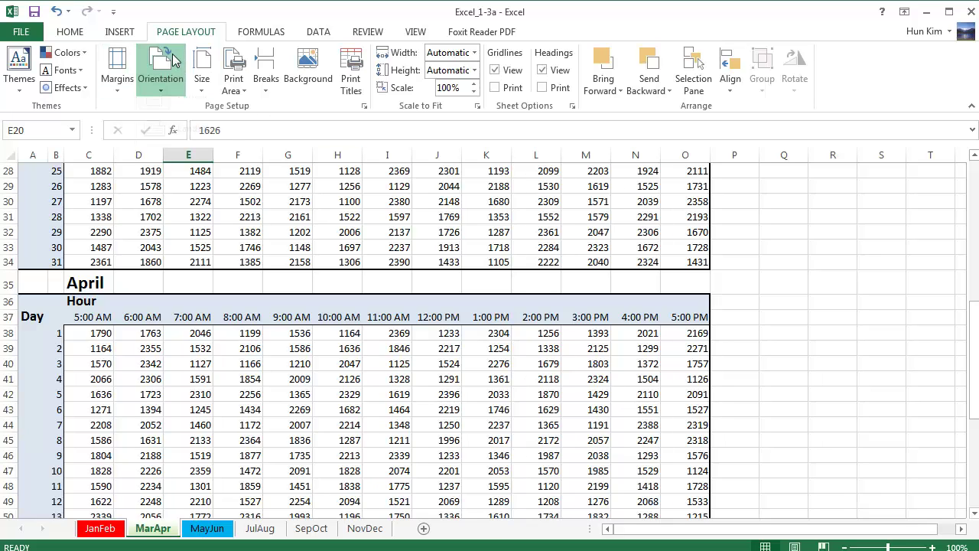
{"action": "left_click", "coordinate": [181, 149]}
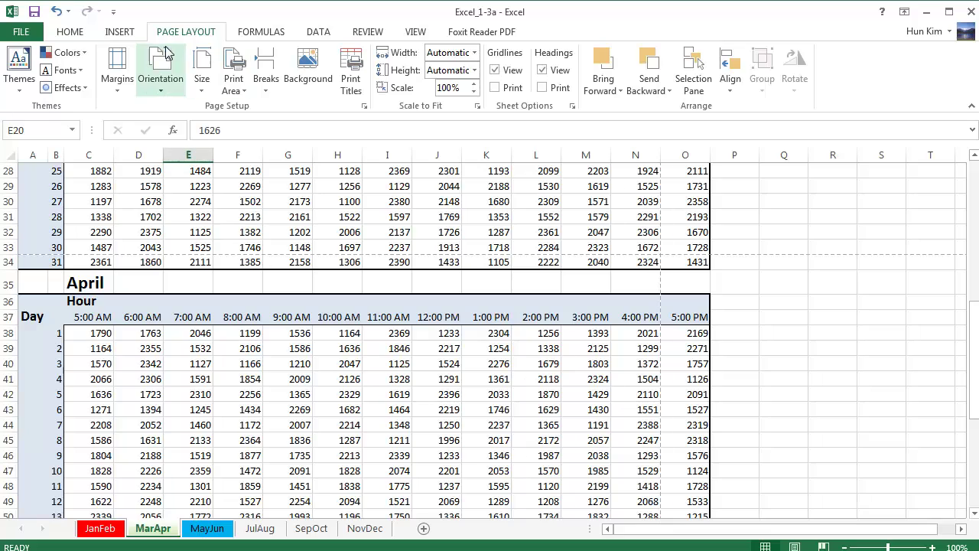
{"action": "left_click", "coordinate": [165, 69]}
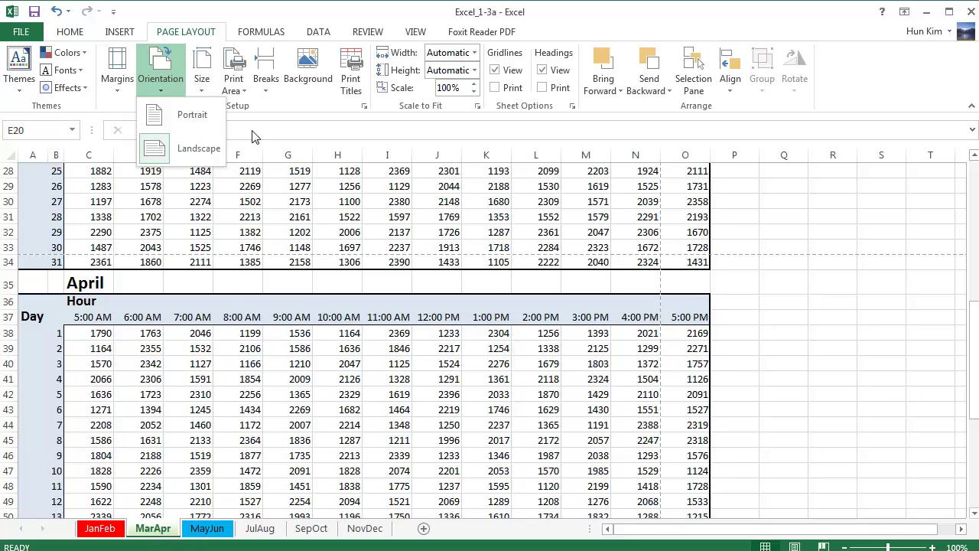
Set the MarApr sheet's paper size to A5.
{"action": "left_click", "coordinate": [202, 81]}
{"action": "left_click", "coordinate": [204, 84]}
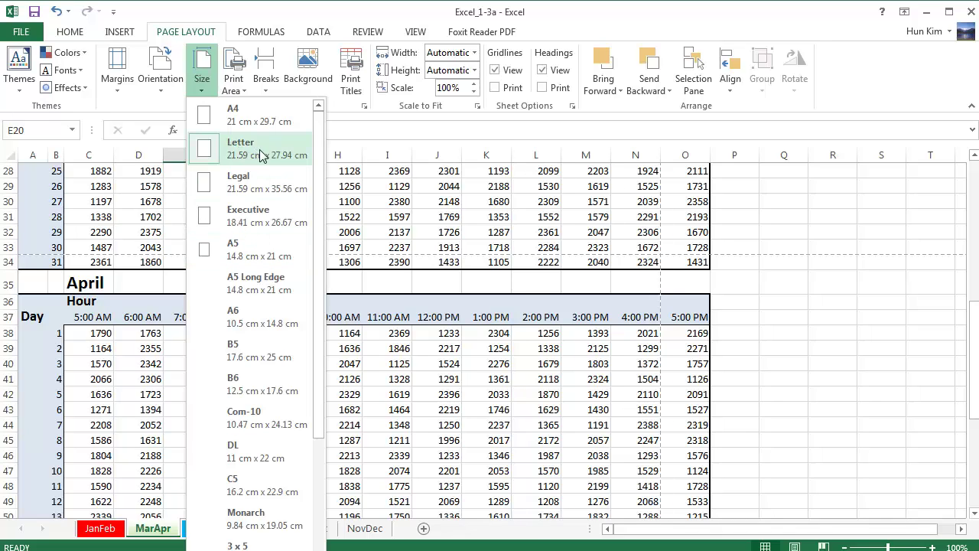
{"action": "left_click", "coordinate": [259, 254]}
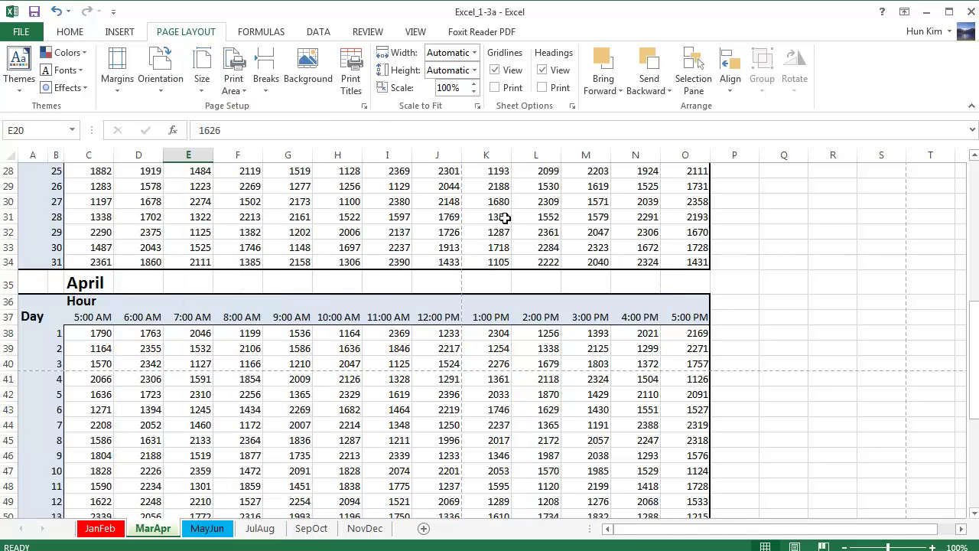
Select landscape orientation again for the MarApr sheet and fit its printed width to 1 page.
{"action": "left_click", "coordinate": [158, 89]}
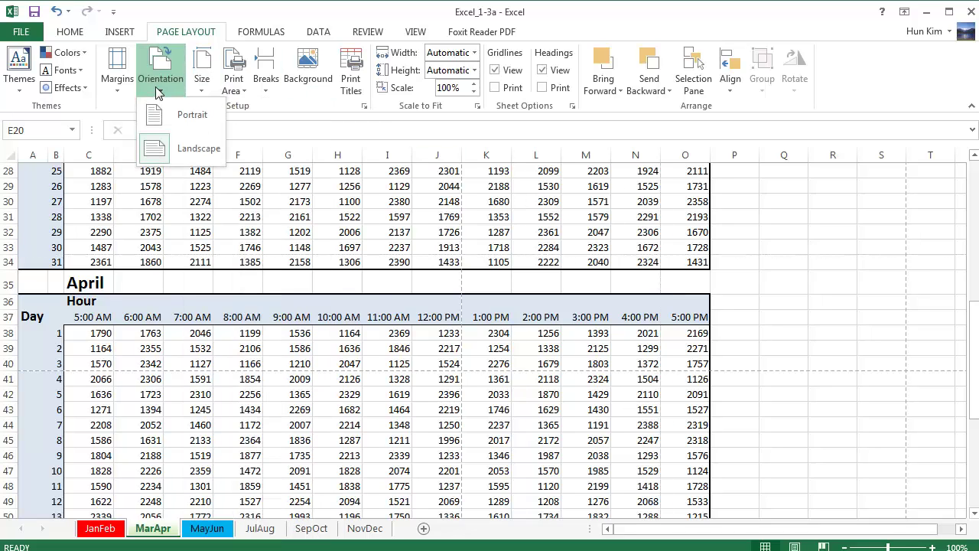
{"action": "left_click", "coordinate": [202, 152]}
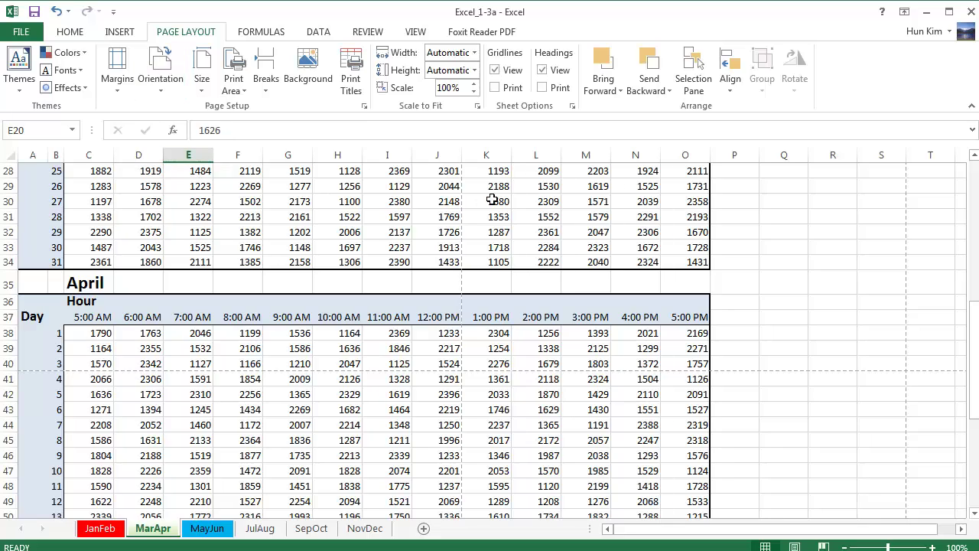
{"action": "left_click_drag", "start_coordinate": [968, 307], "coordinate": [956, 158]}
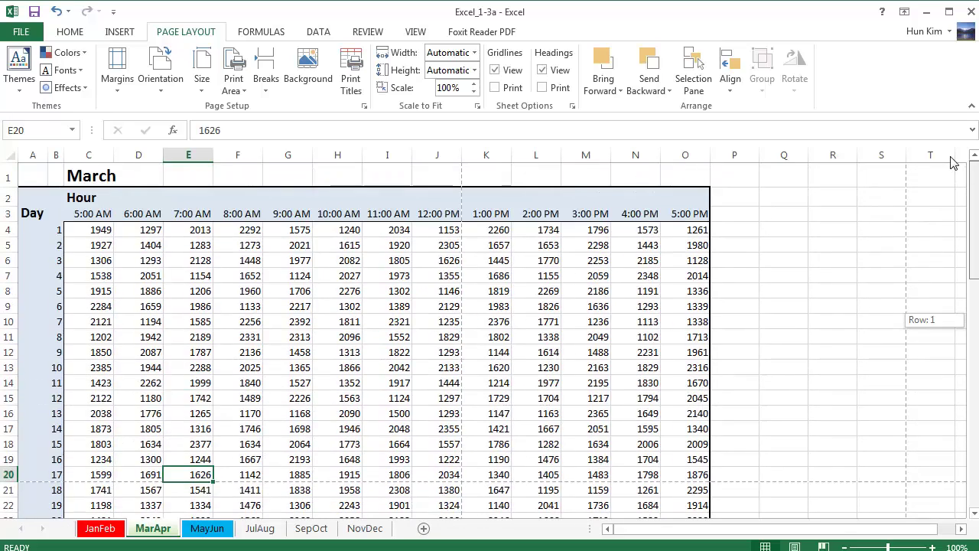
{"action": "left_click", "coordinate": [475, 53]}
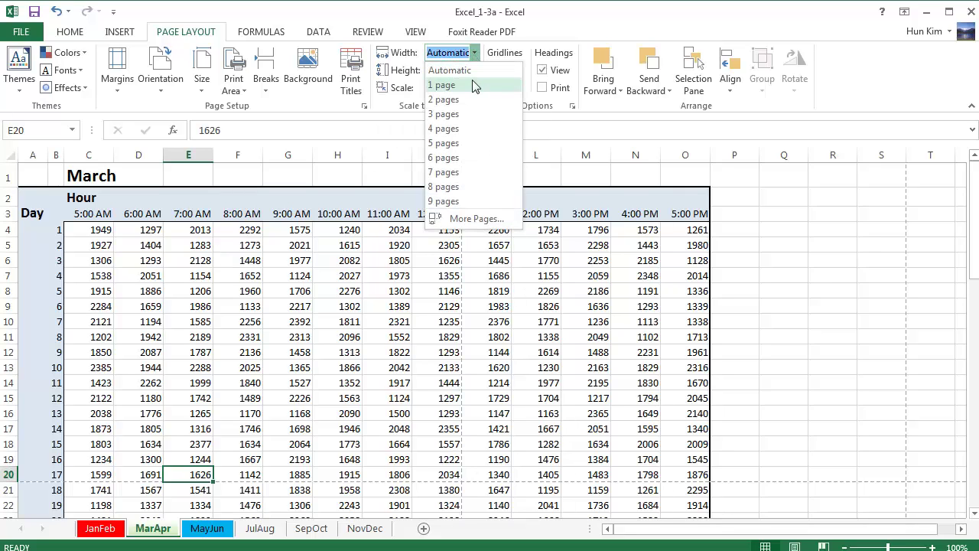
{"action": "left_click", "coordinate": [473, 84]}
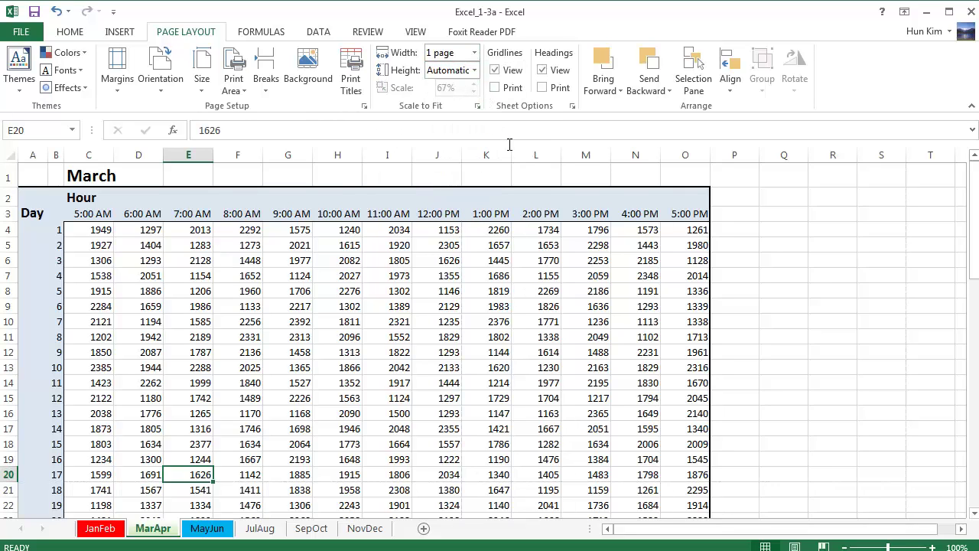
Fit the MarApr sheet's printed height to 2 pages so March and April print separately.
{"action": "left_click_drag", "start_coordinate": [974, 191], "coordinate": [974, 264]}
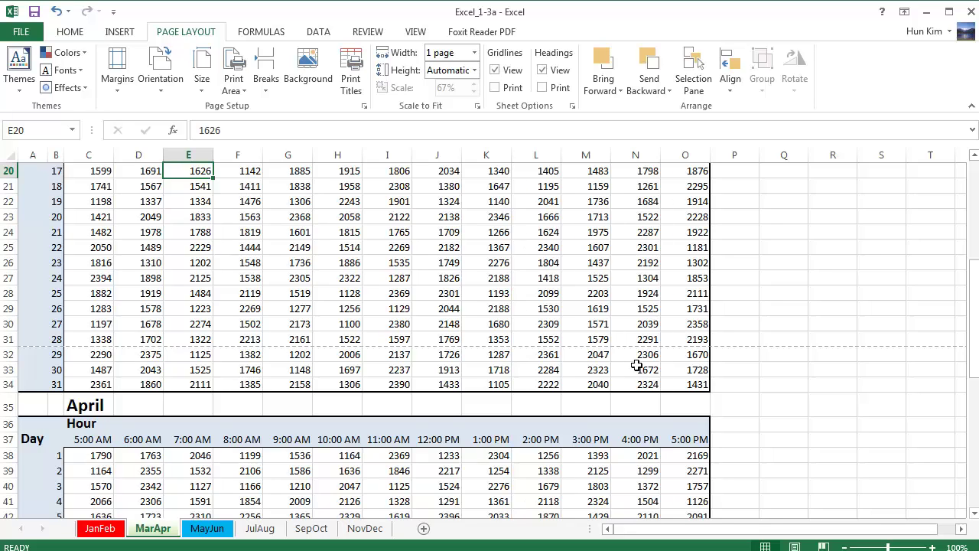
{"action": "left_click", "coordinate": [475, 71]}
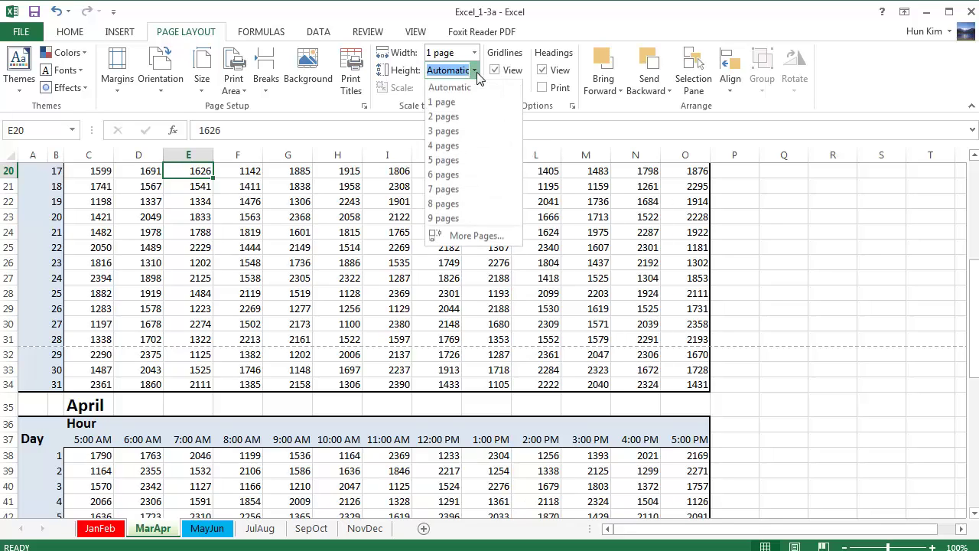
{"action": "left_click", "coordinate": [472, 119]}
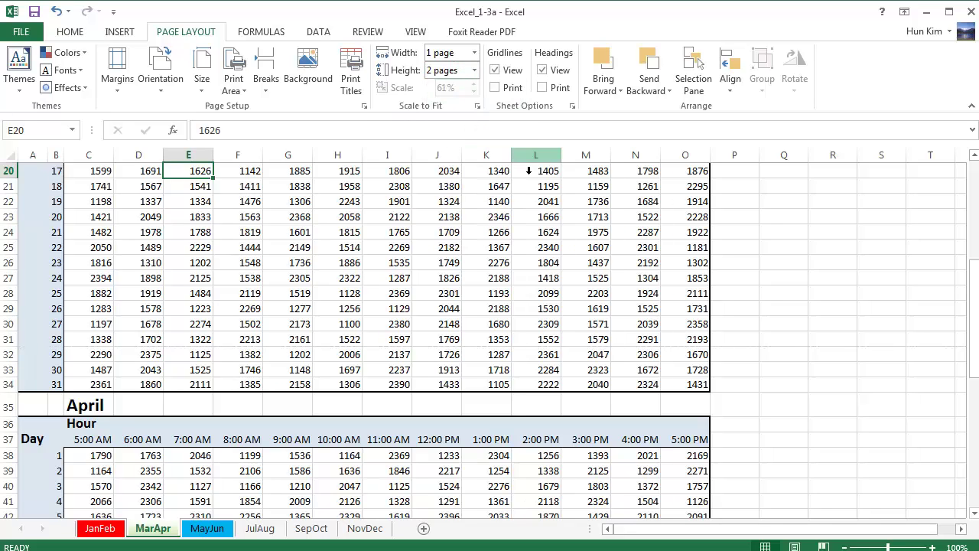
Preview both pages of the MarApr printout and return to the worksheet.
{"action": "key", "text": "ctrl+p"}
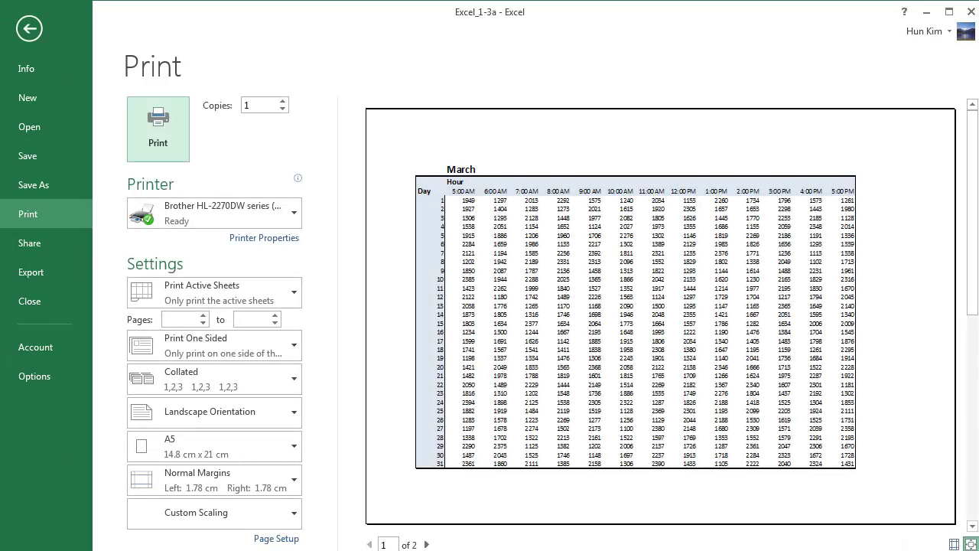
{"action": "left_click", "coordinate": [426, 544]}
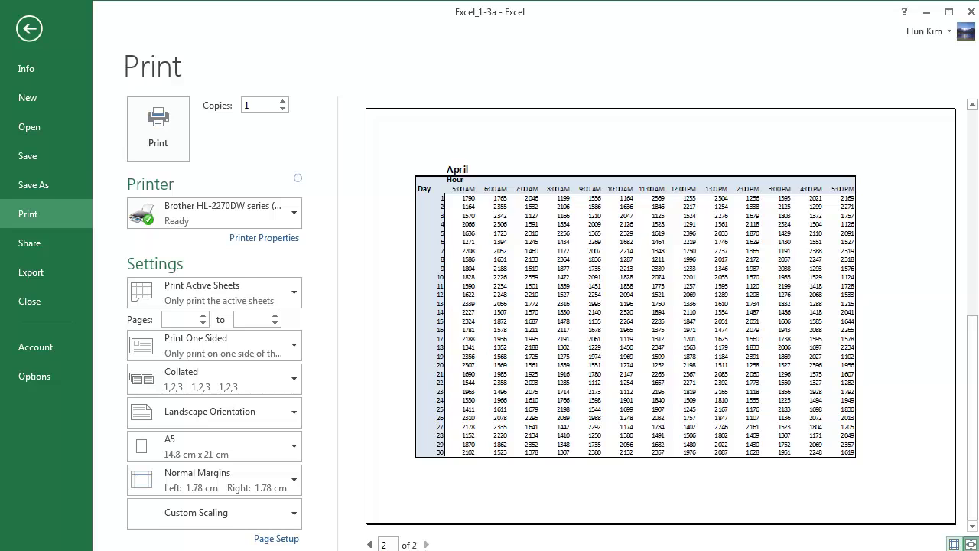
{"action": "left_click", "coordinate": [30, 31]}
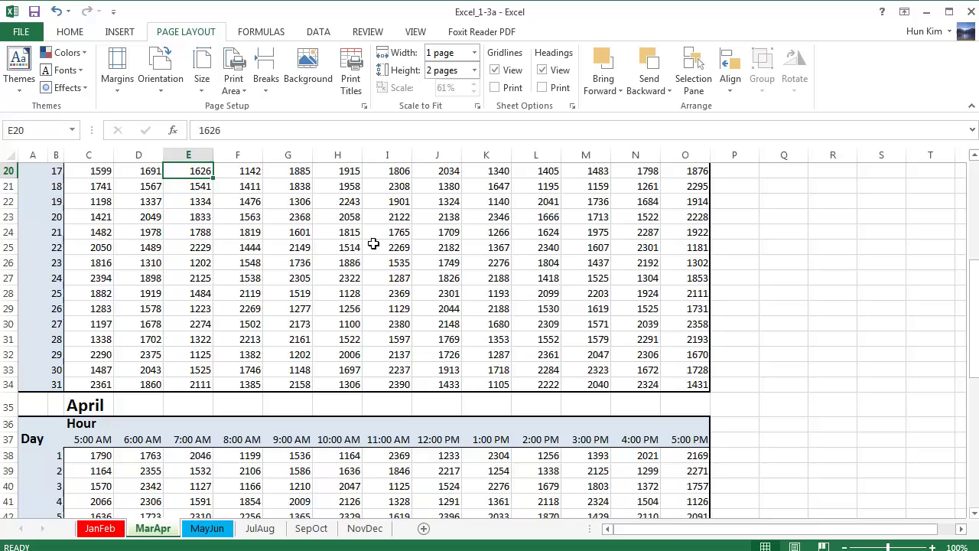
Set the MayJun sheet's page orientation to portrait and check its selected paper size.
{"action": "left_click", "coordinate": [208, 530]}
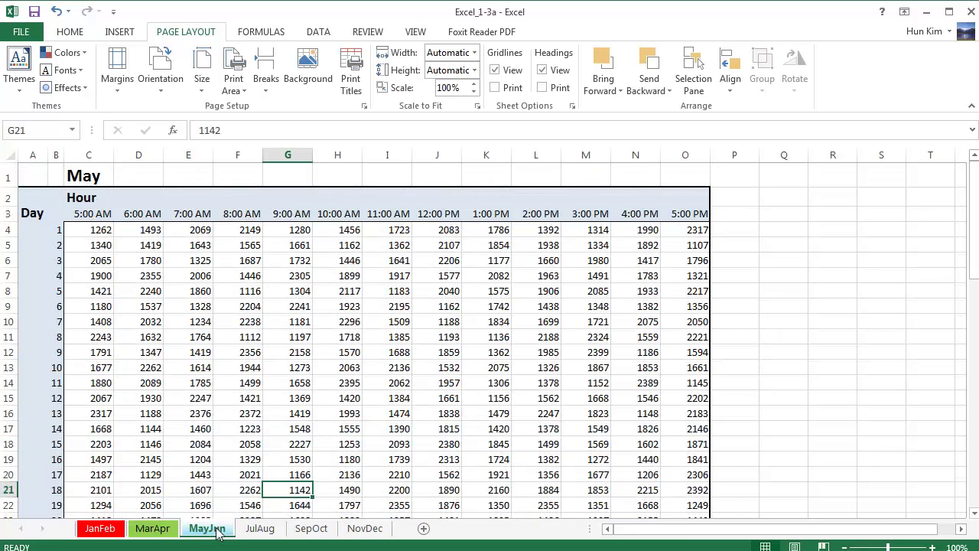
{"action": "left_click", "coordinate": [230, 433]}
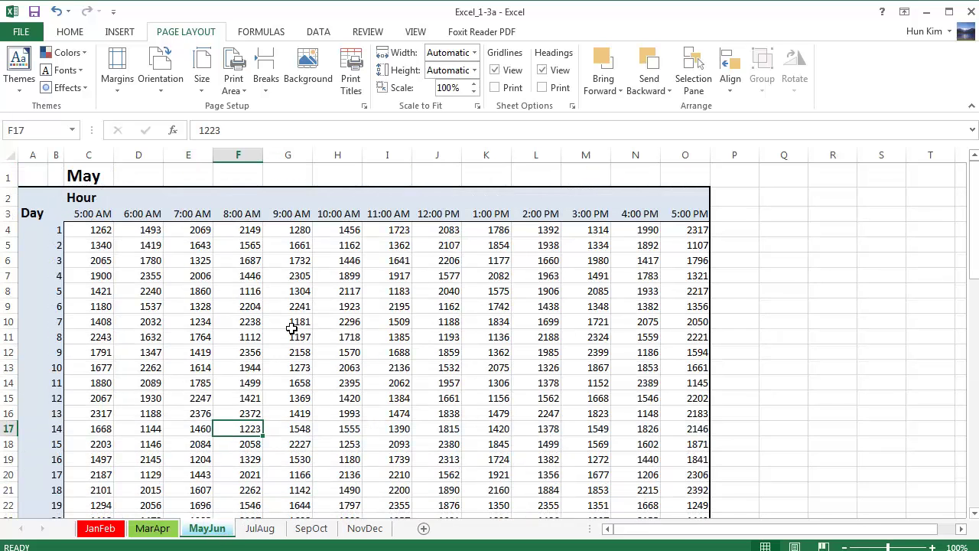
{"action": "mouse_move", "coordinate": [975, 275]}
{"action": "left_mouse_down"}
{"action": "mouse_move", "coordinate": [976, 252]}
{"action": "mouse_move", "coordinate": [976, 273]}
{"action": "left_mouse_up"}
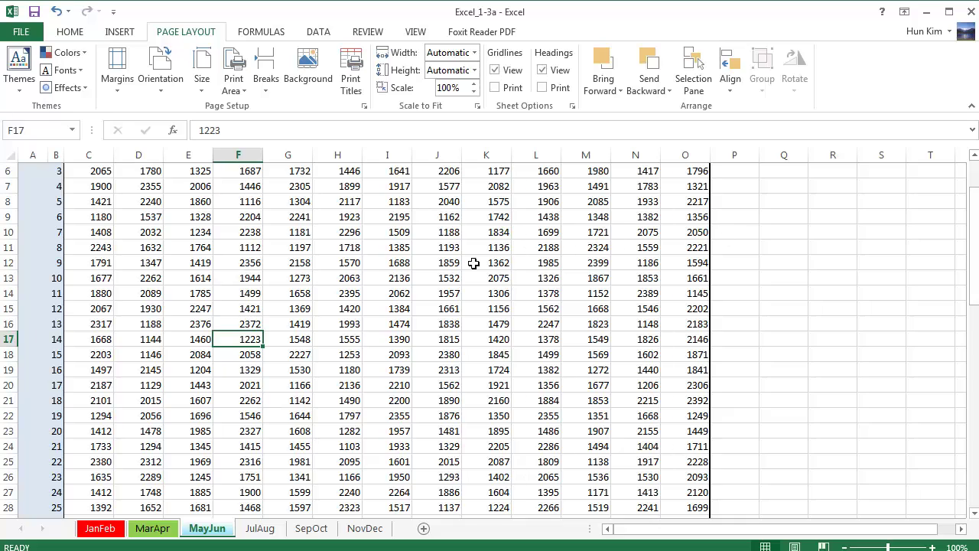
{"action": "left_click", "coordinate": [162, 73]}
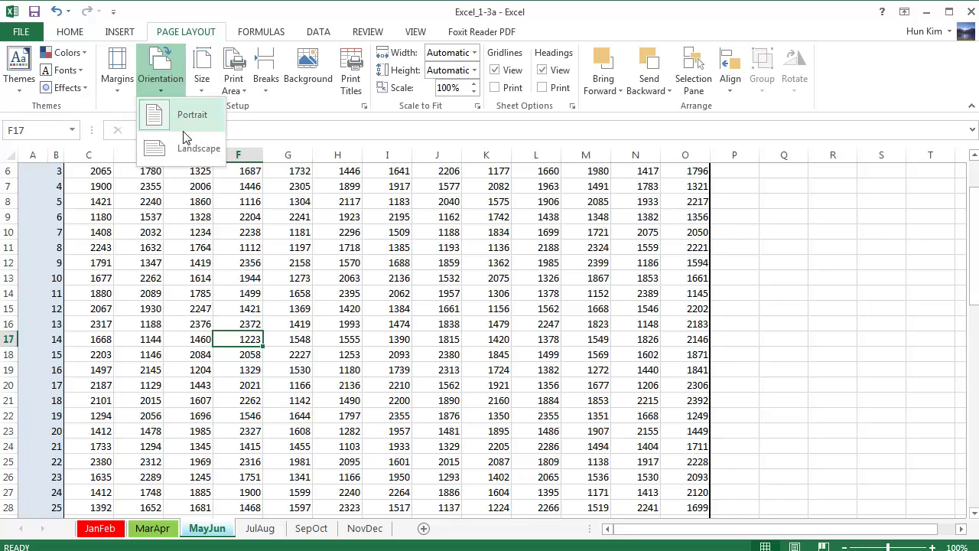
{"action": "left_click", "coordinate": [181, 123]}
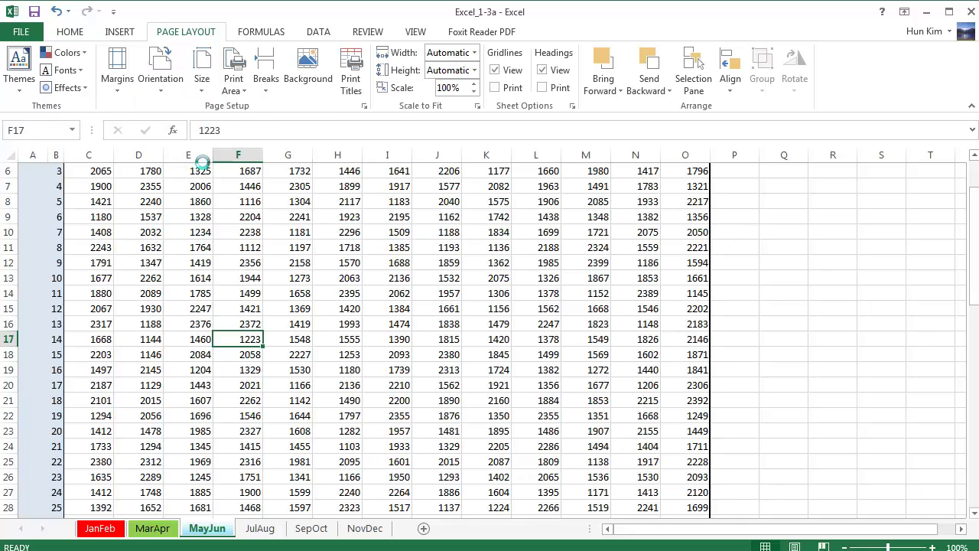
{"action": "left_click", "coordinate": [205, 84]}
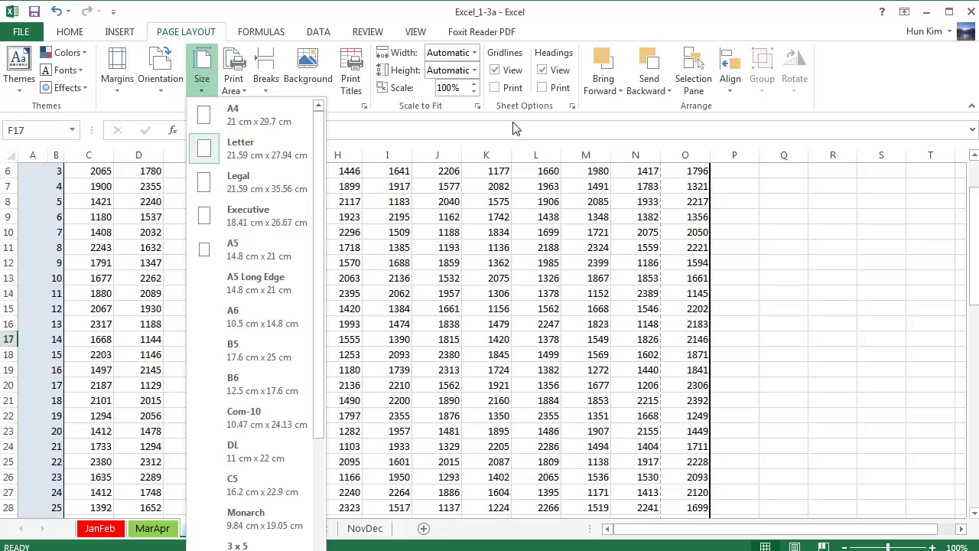
Reduce the MayJun sheet's print scale to 50%.
{"action": "left_click", "coordinate": [474, 91]}
{"action": "double_click", "coordinate": [474, 92]}
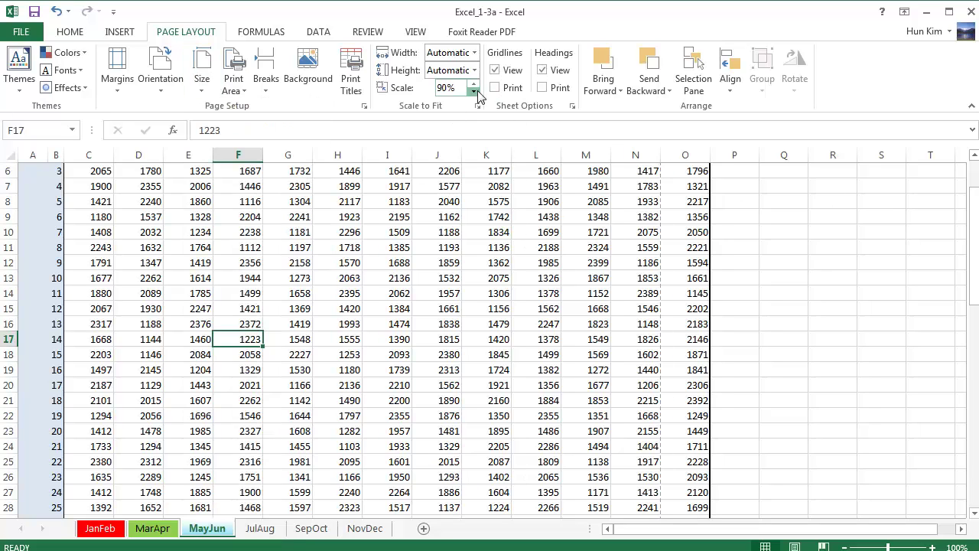
{"action": "double_click", "coordinate": [474, 91]}
{"action": "key", "text": "shift+End"}
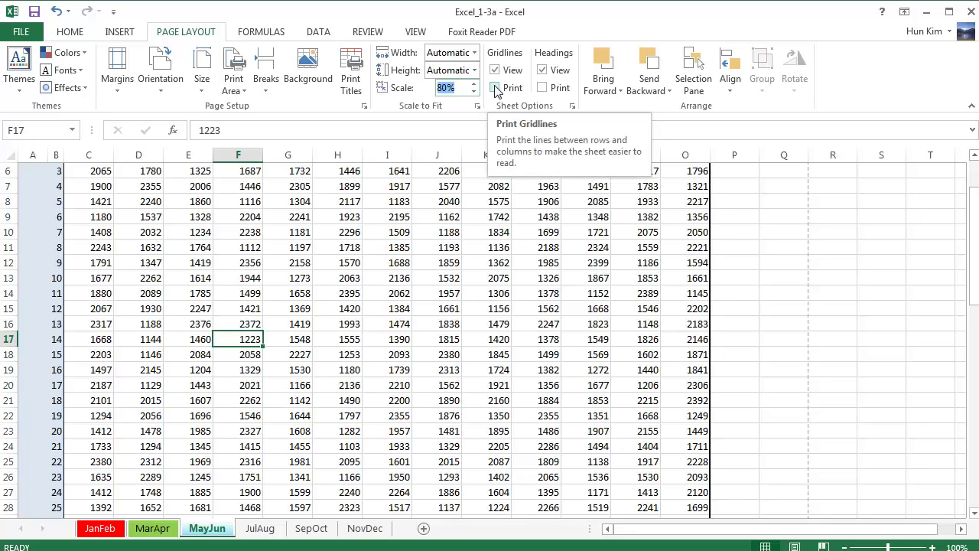
{"action": "type", "text": "50"}
{"action": "key", "text": "Return"}
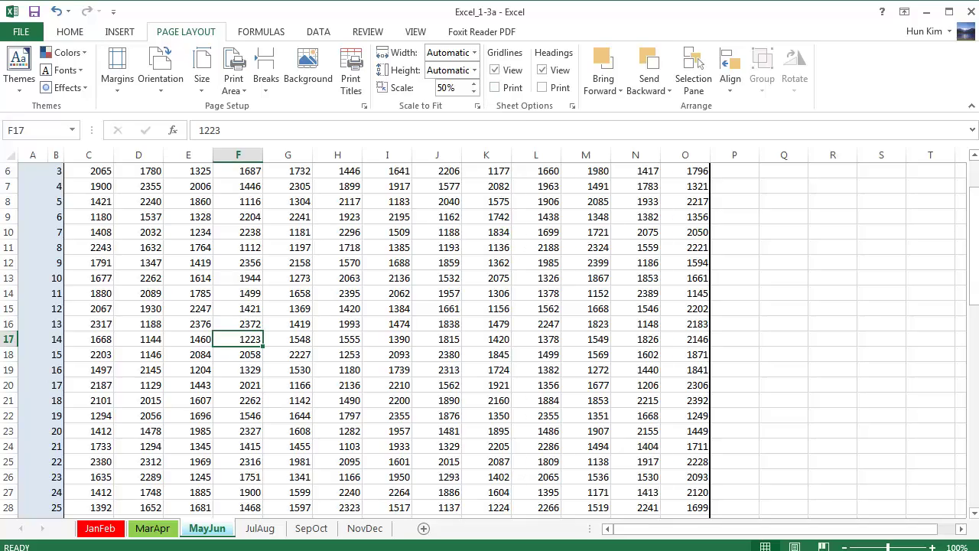
Preview the MayJun printout to check how May and June fit on the pages.
{"action": "mouse_move", "coordinate": [974, 222]}
{"action": "left_mouse_down"}
{"action": "mouse_move", "coordinate": [974, 260]}
{"action": "mouse_move", "coordinate": [974, 222]}
{"action": "left_mouse_up"}
{"action": "key", "text": "ctrl+p"}
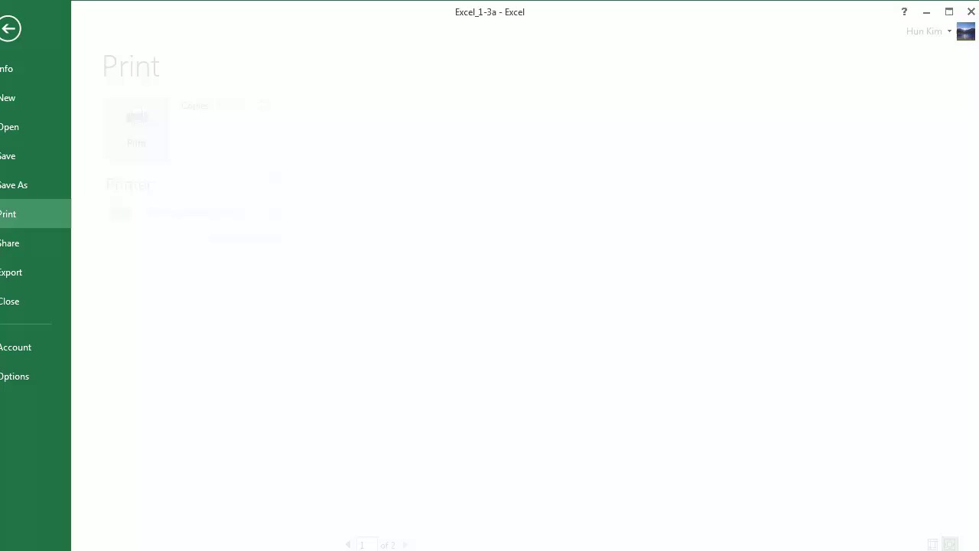